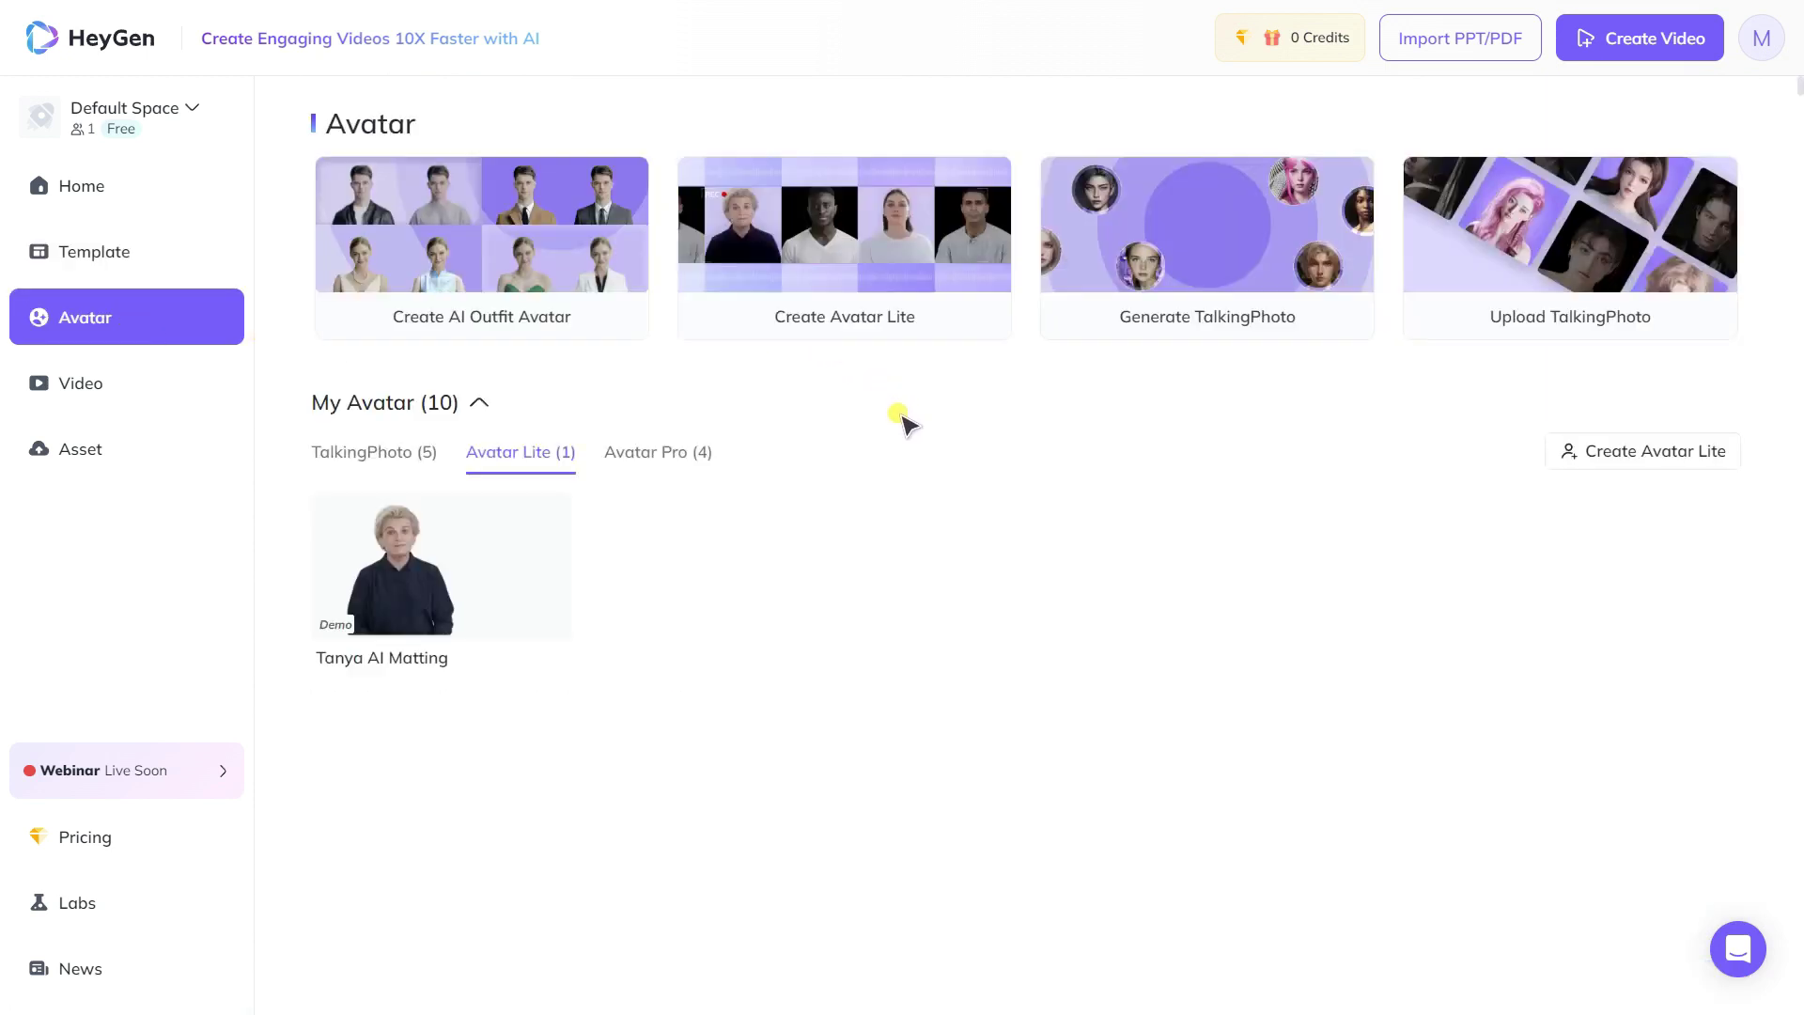
Start a new video with the Elliot AI Matting avatar from the home page
scroll(850, 437, down, 3)
scroll(968, 490, down, 4)
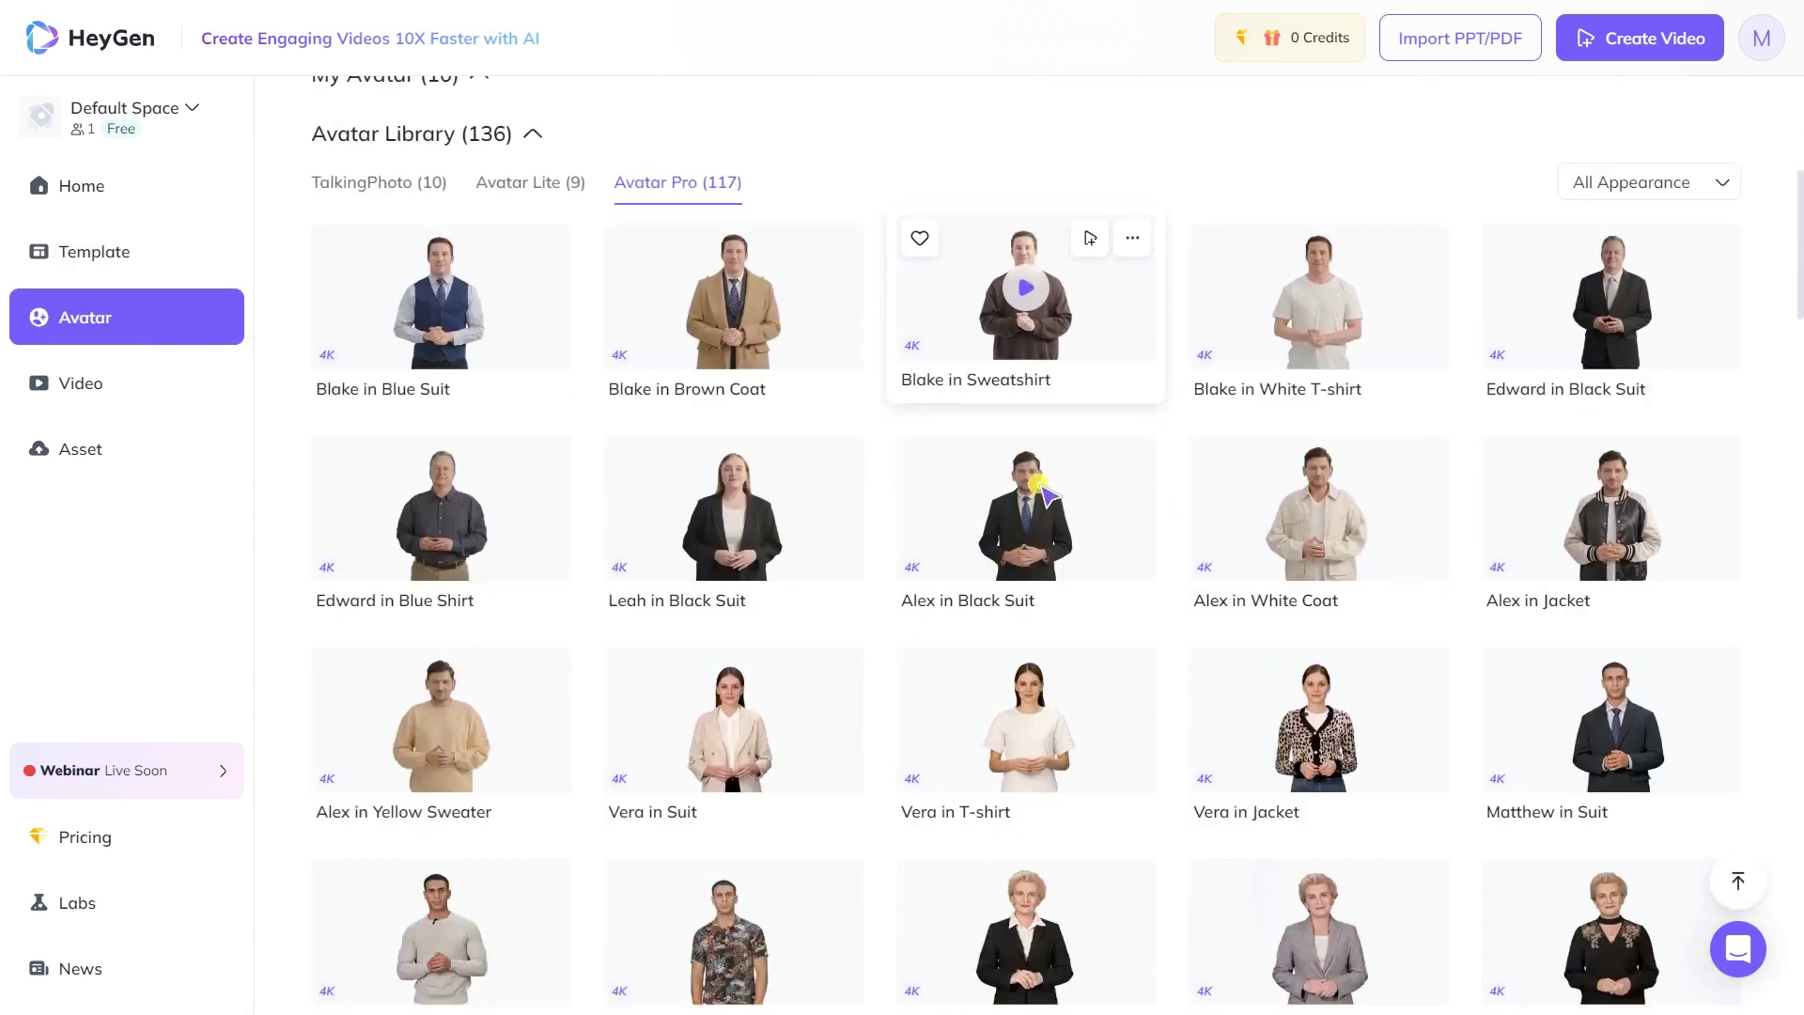
scroll(1057, 489, up, 8)
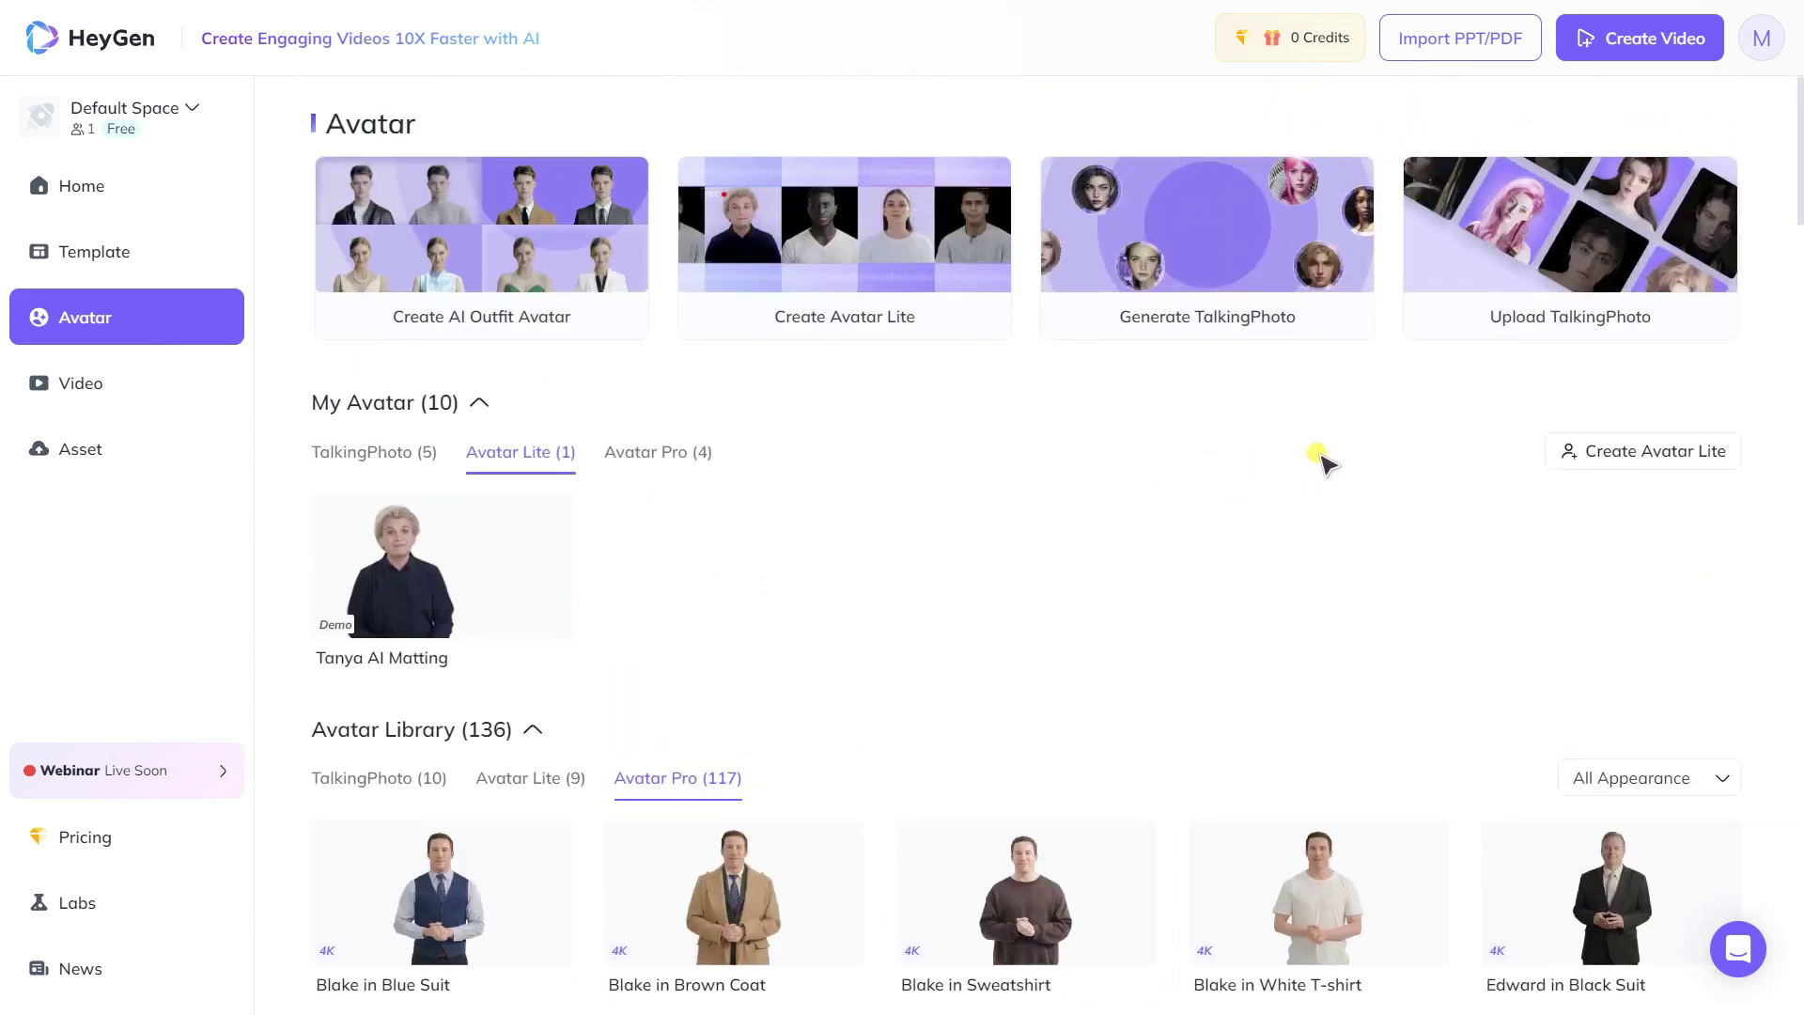
click(122, 199)
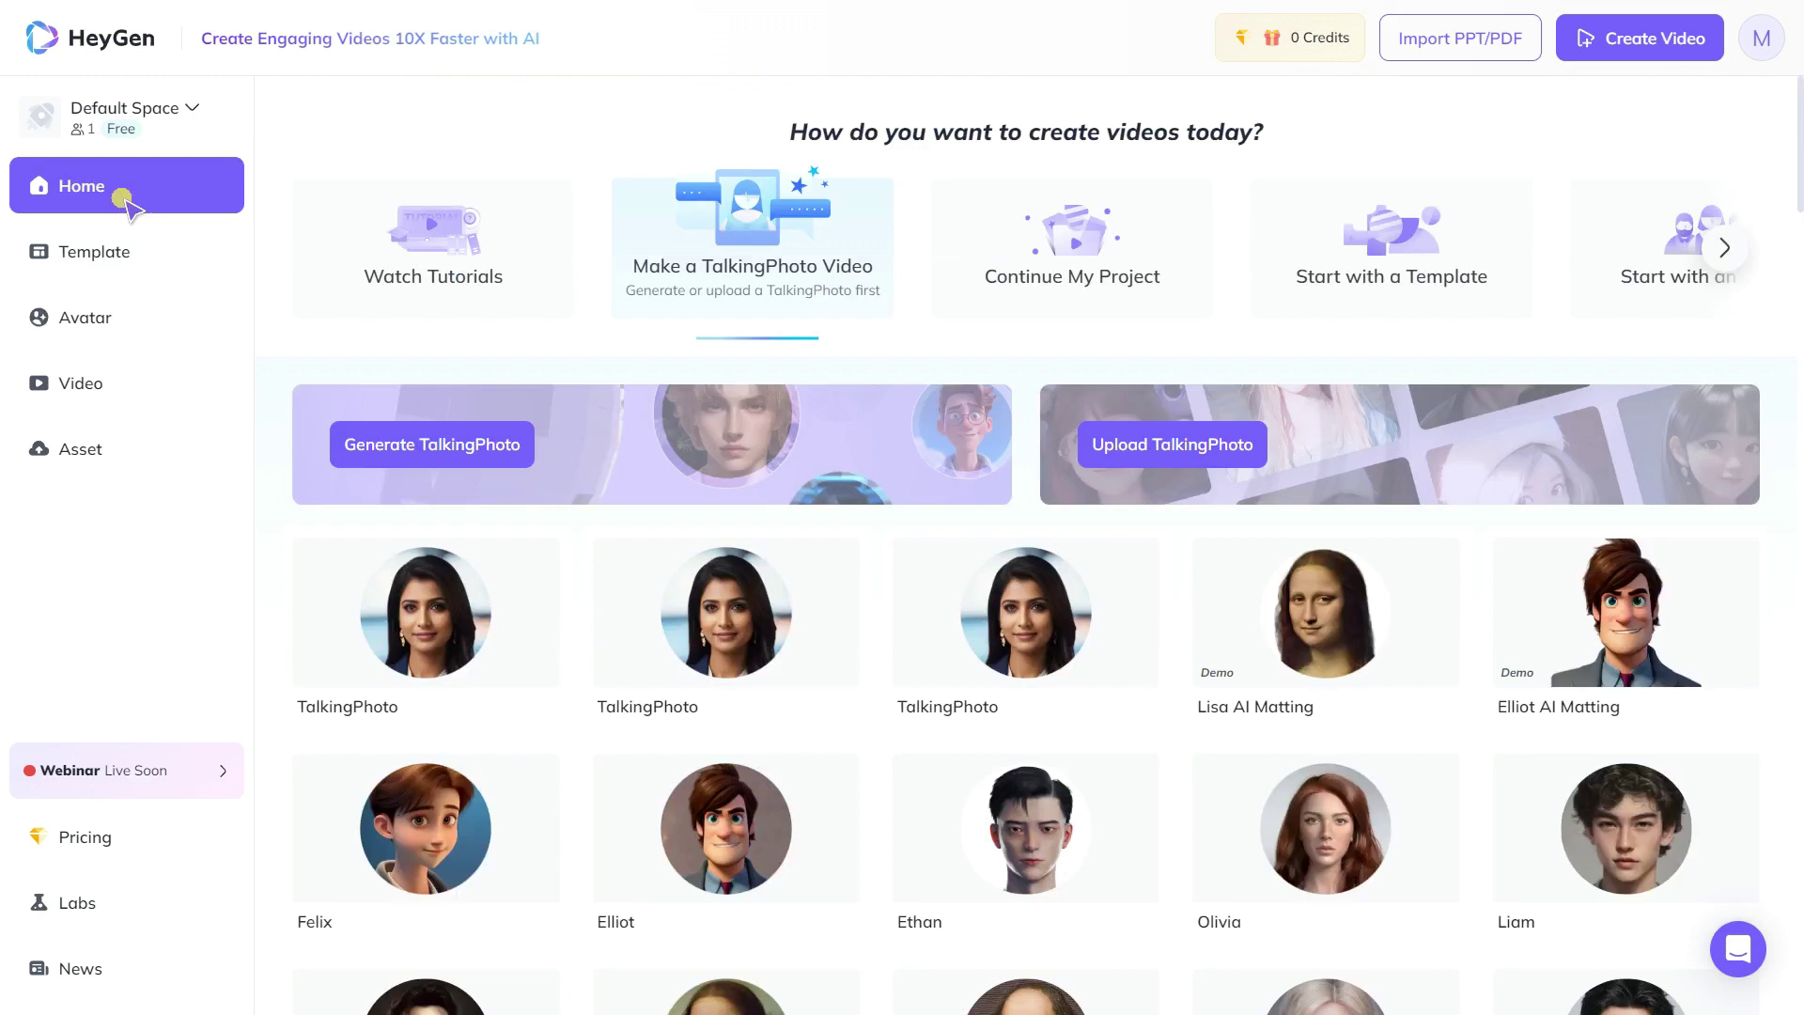
click(1570, 616)
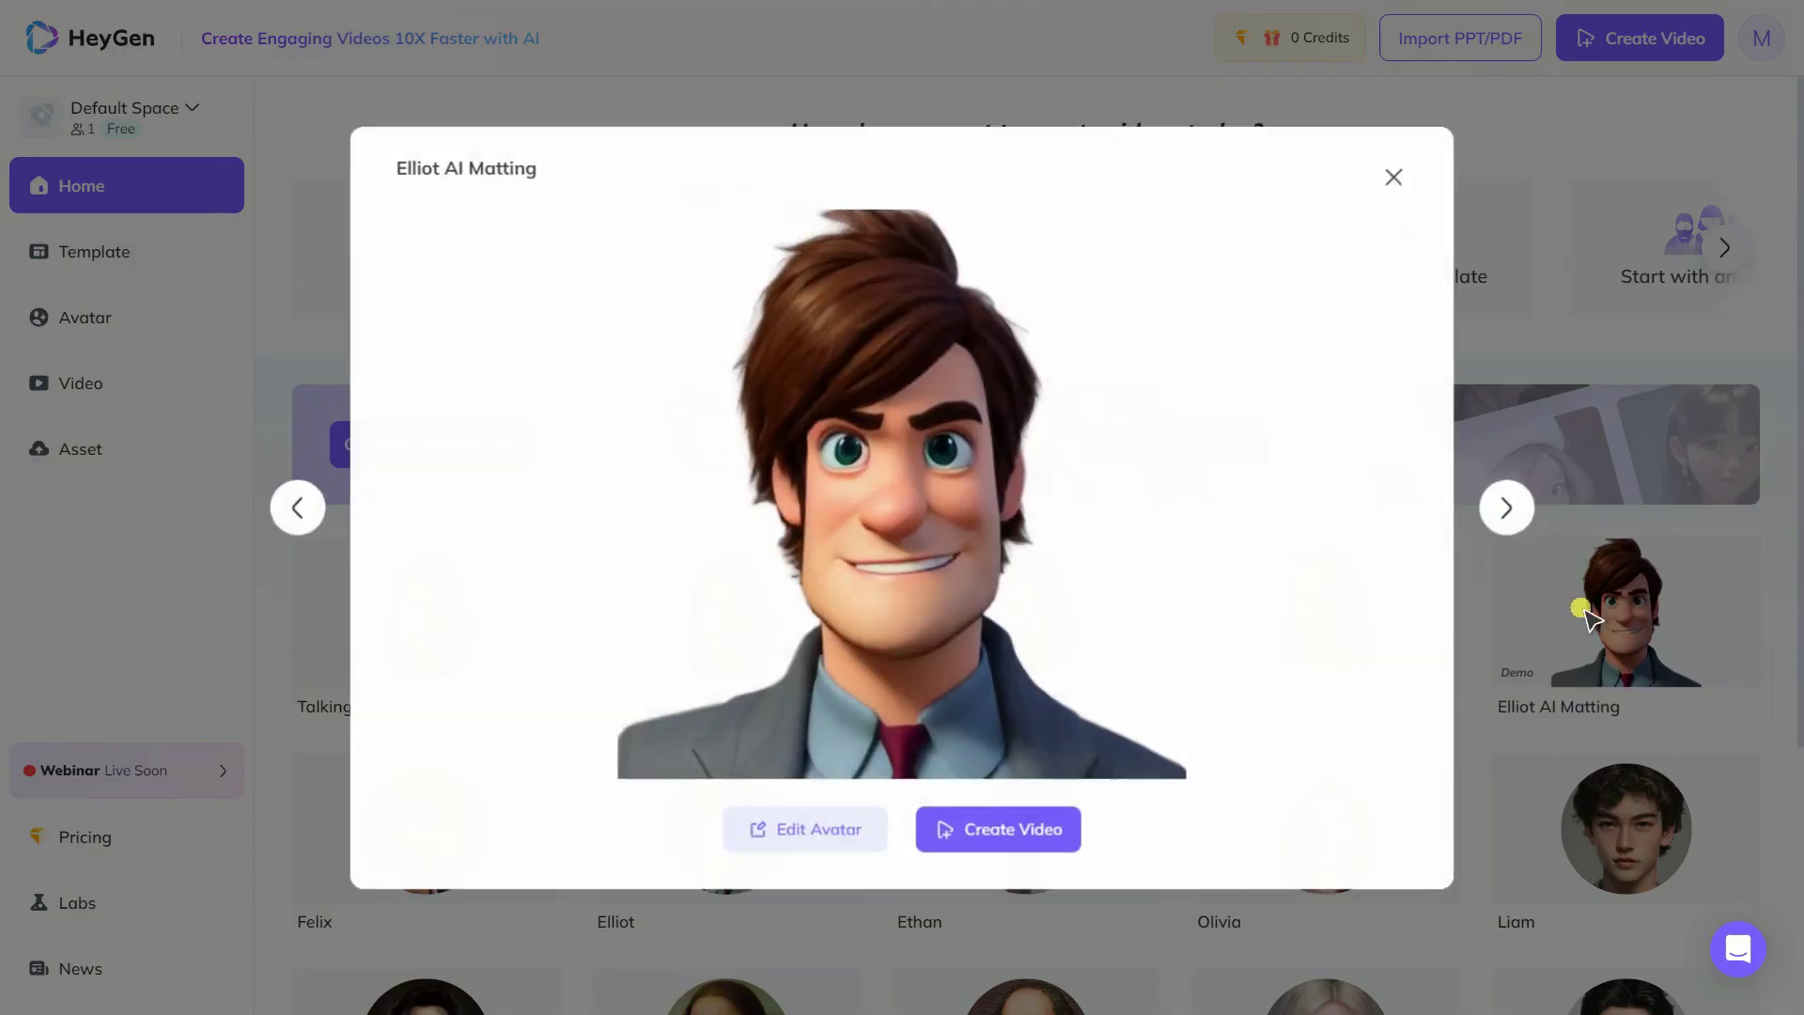
mouse_move(949, 835)
click(1008, 846)
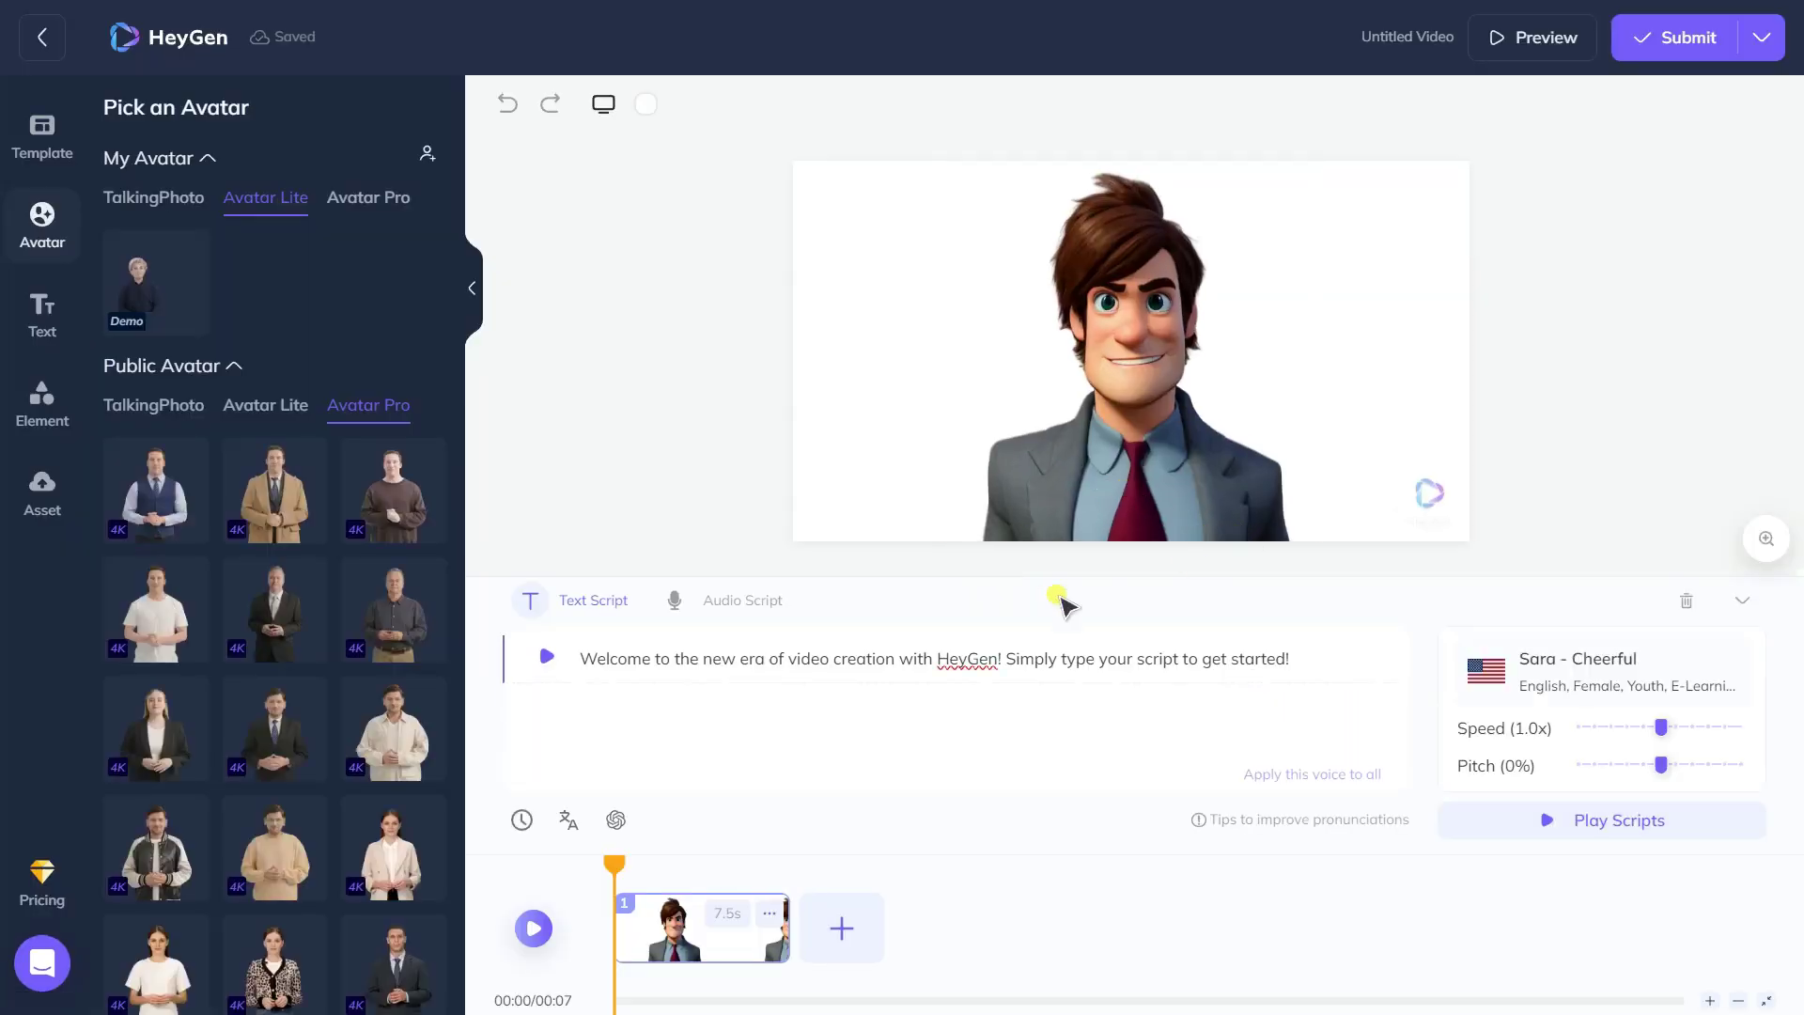
Delete two of the three duplicate woman TalkingPhotos from My Avatar
click(179, 202)
mouse_move(172, 273)
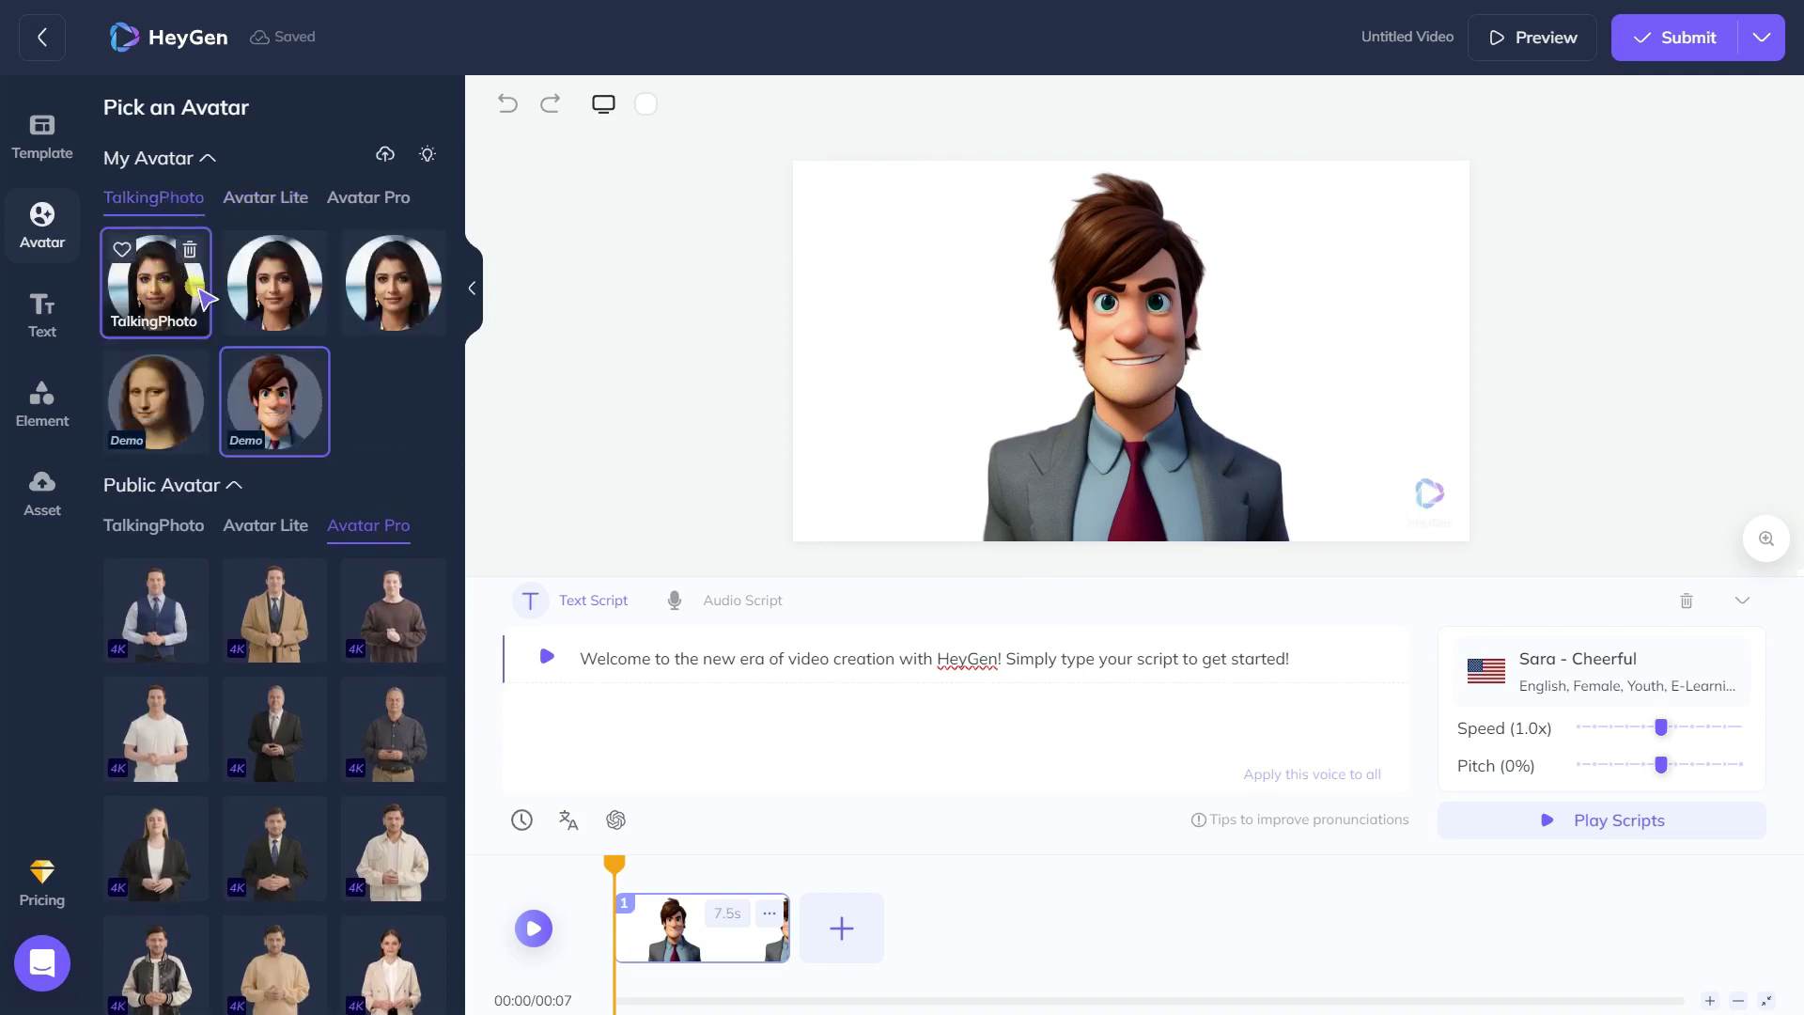
mouse_move(282, 273)
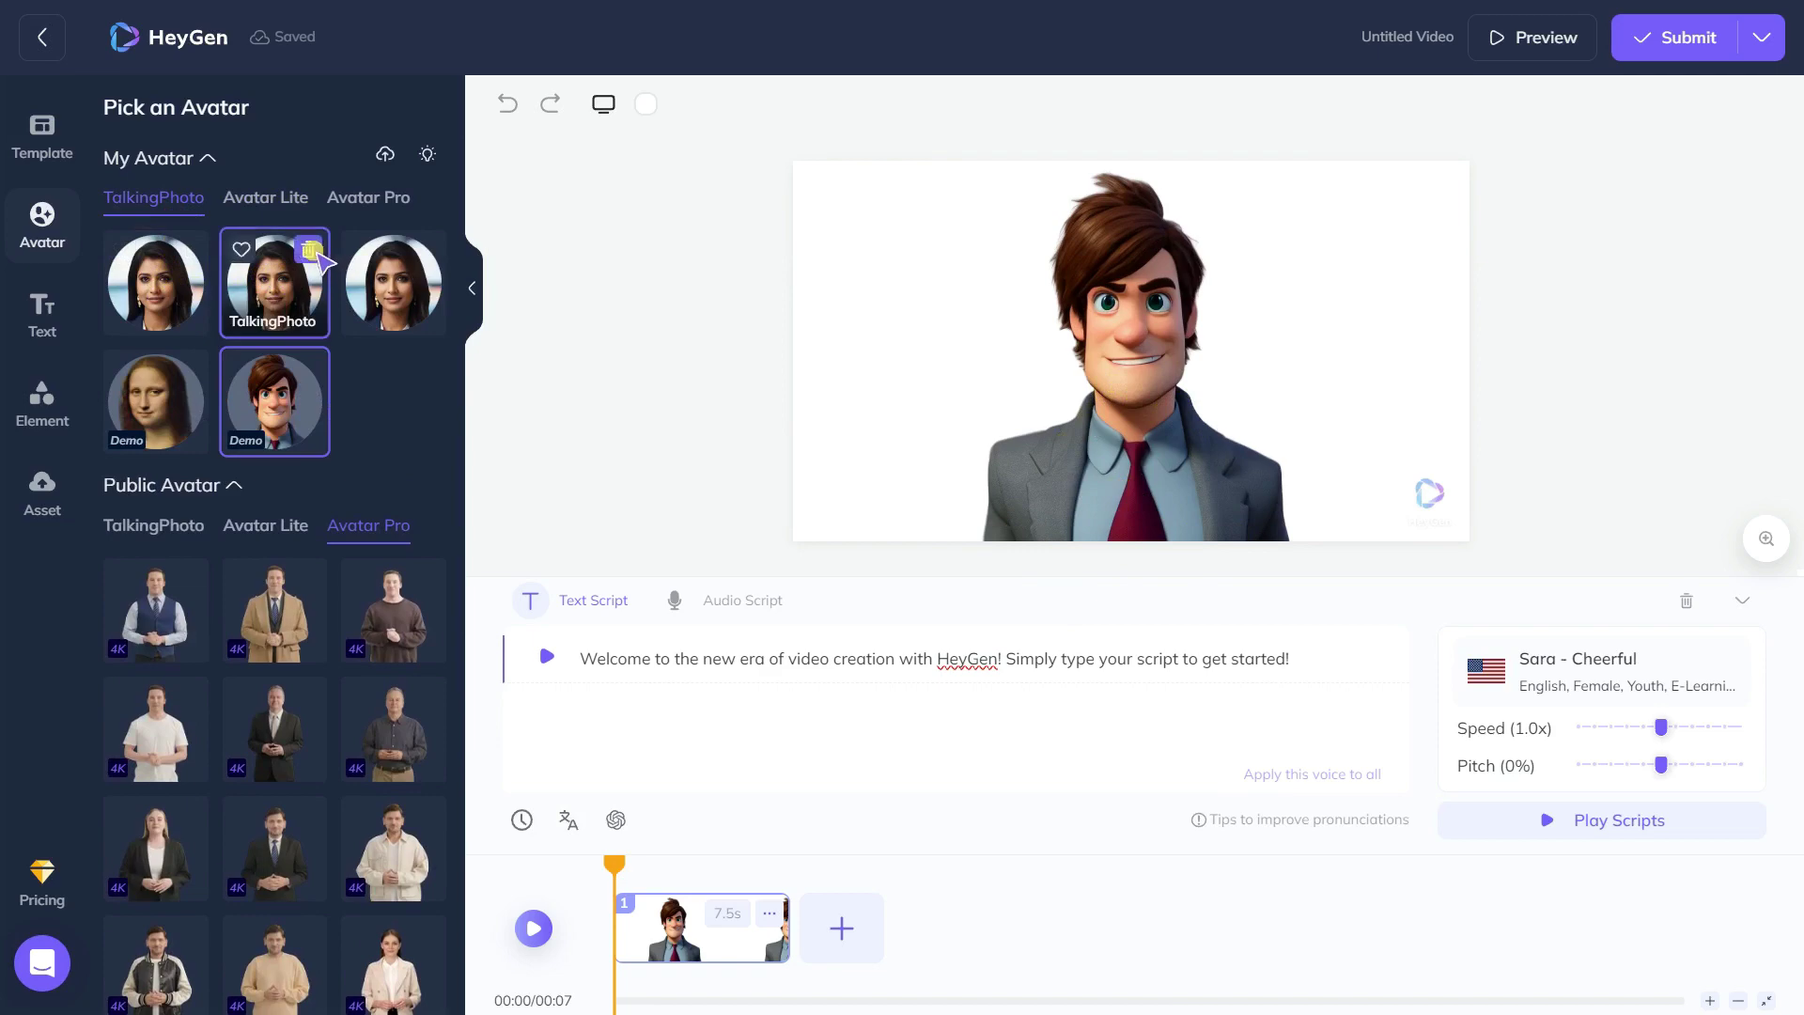
click(310, 251)
click(1093, 552)
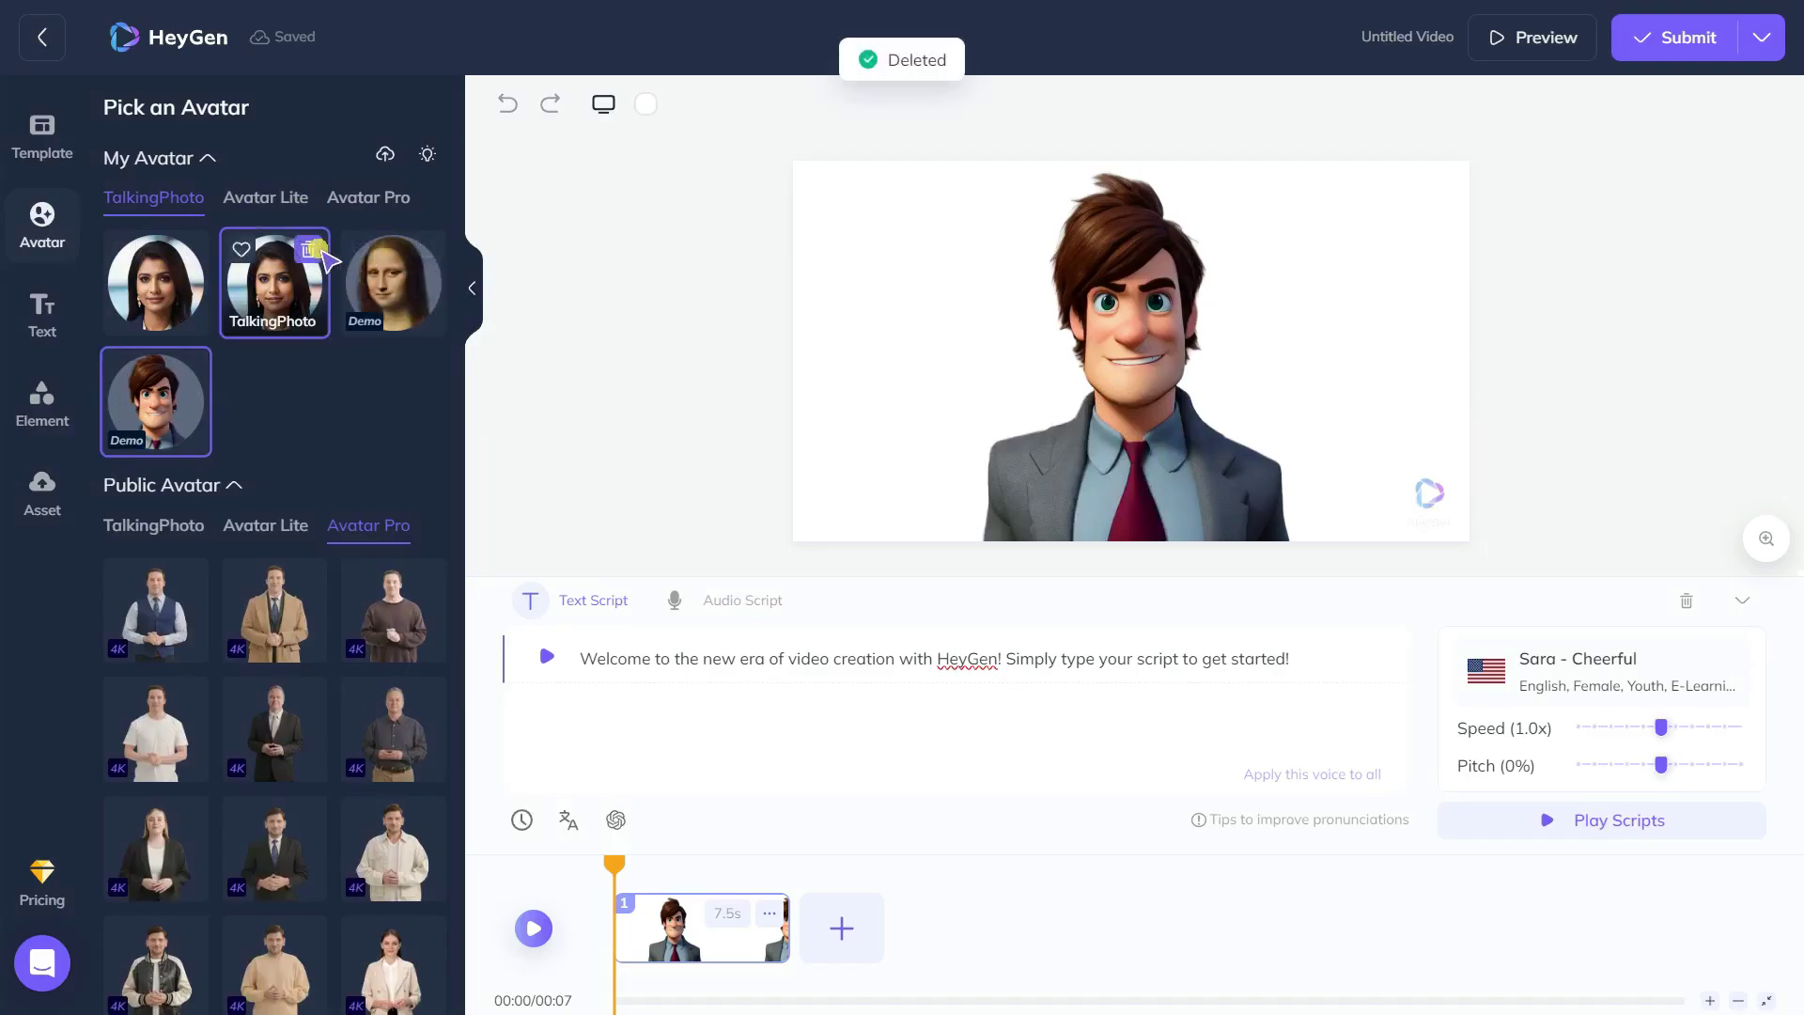
click(314, 249)
click(1123, 557)
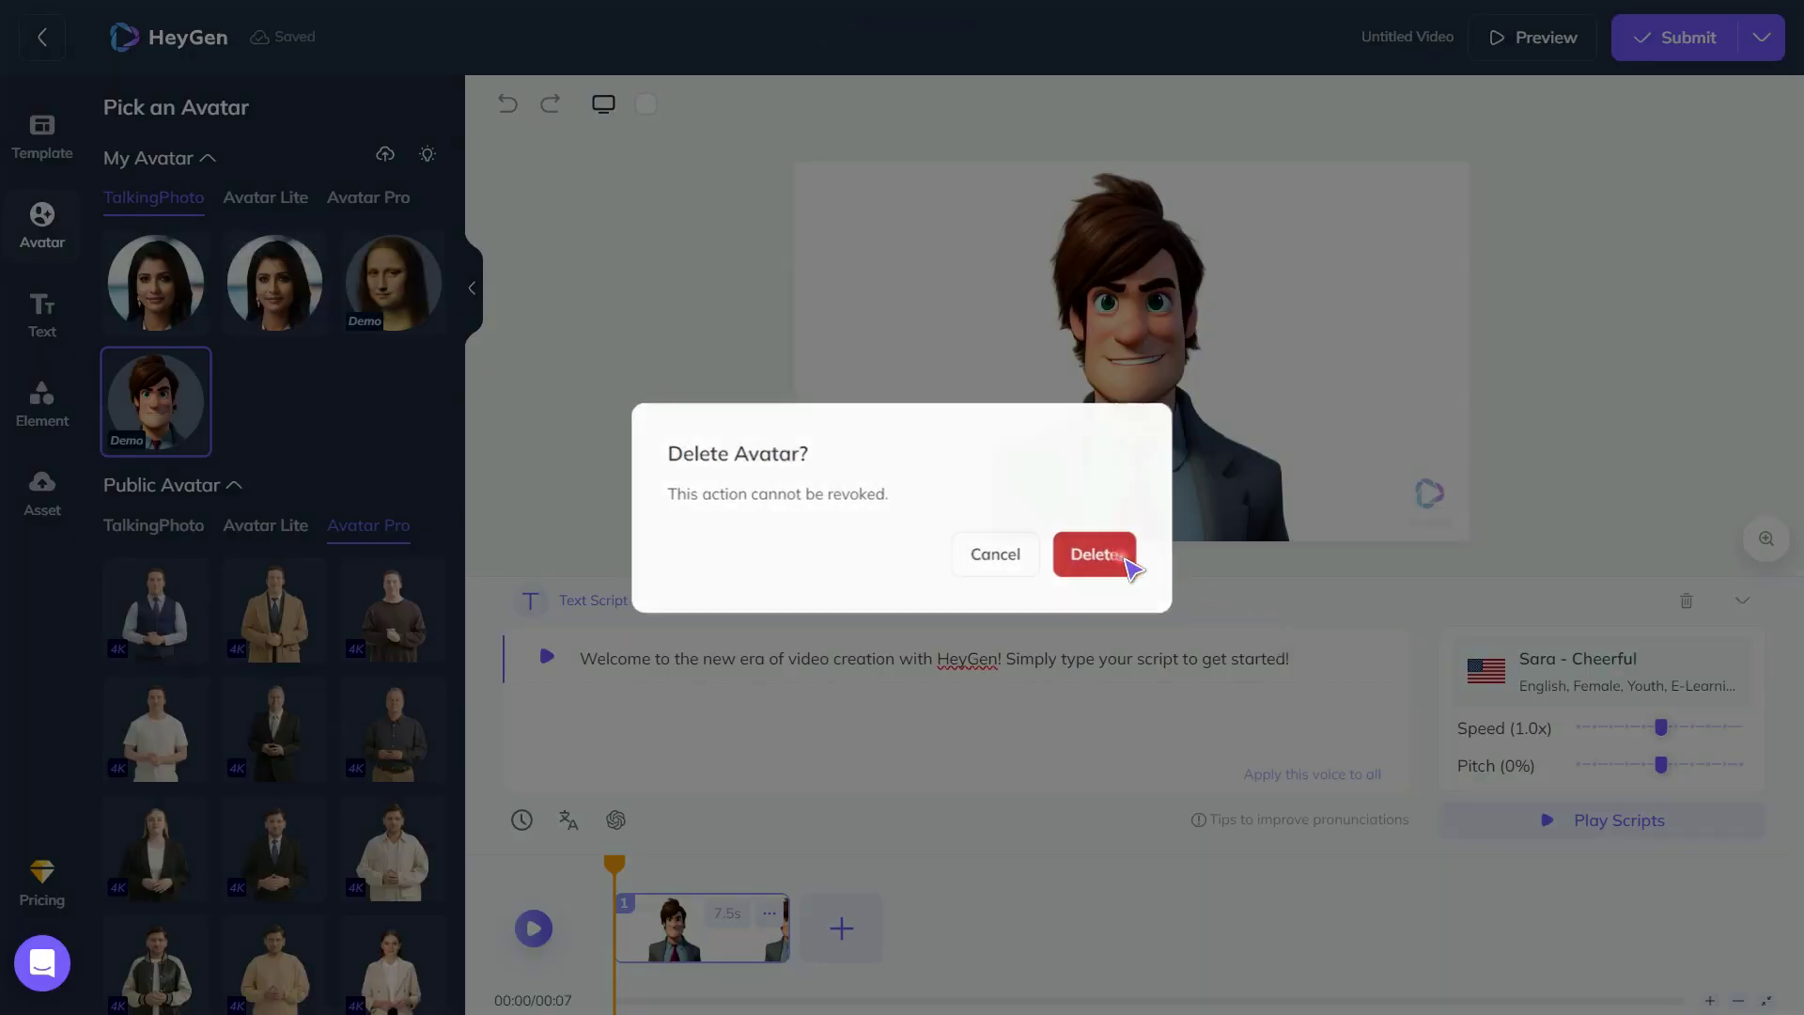
Put the remaining woman TalkingPhoto in the scene, upload ElevenLabs_2023-08-27T16_43_09_Grace_pre_s50_sb75_b_m1.mp3 as its audio script, and play the timeline
click(146, 299)
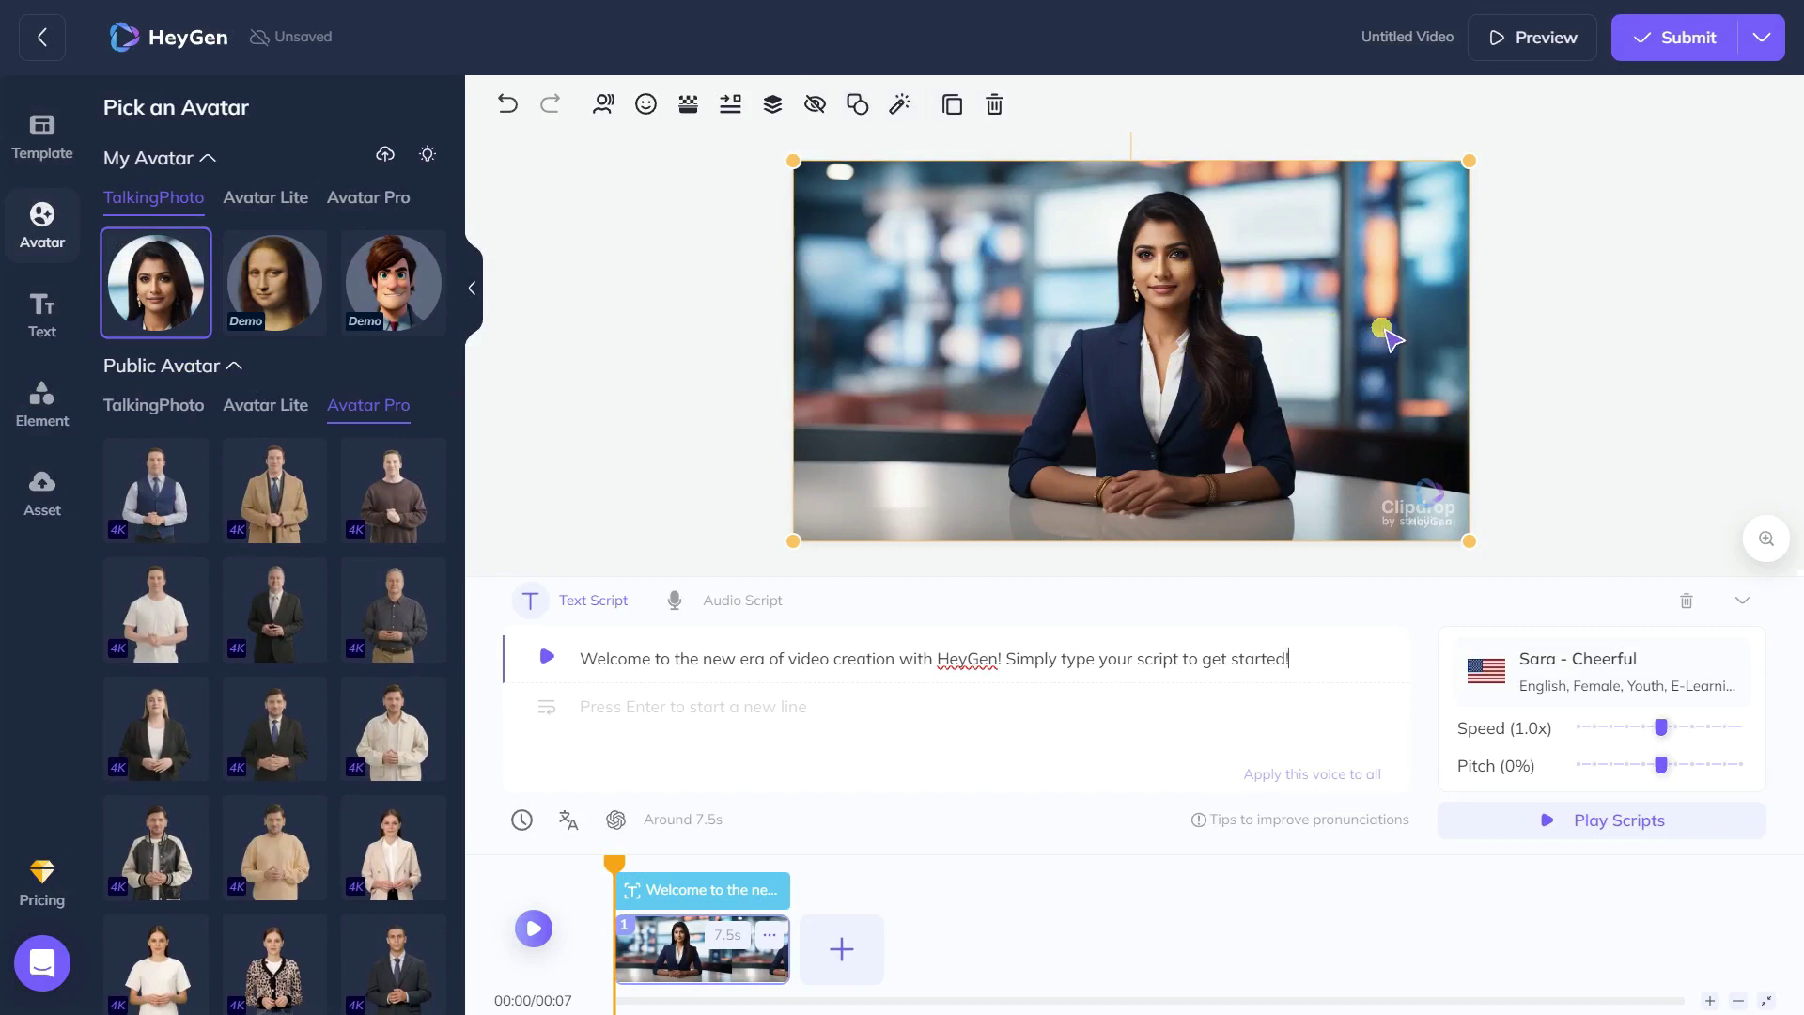
click(737, 606)
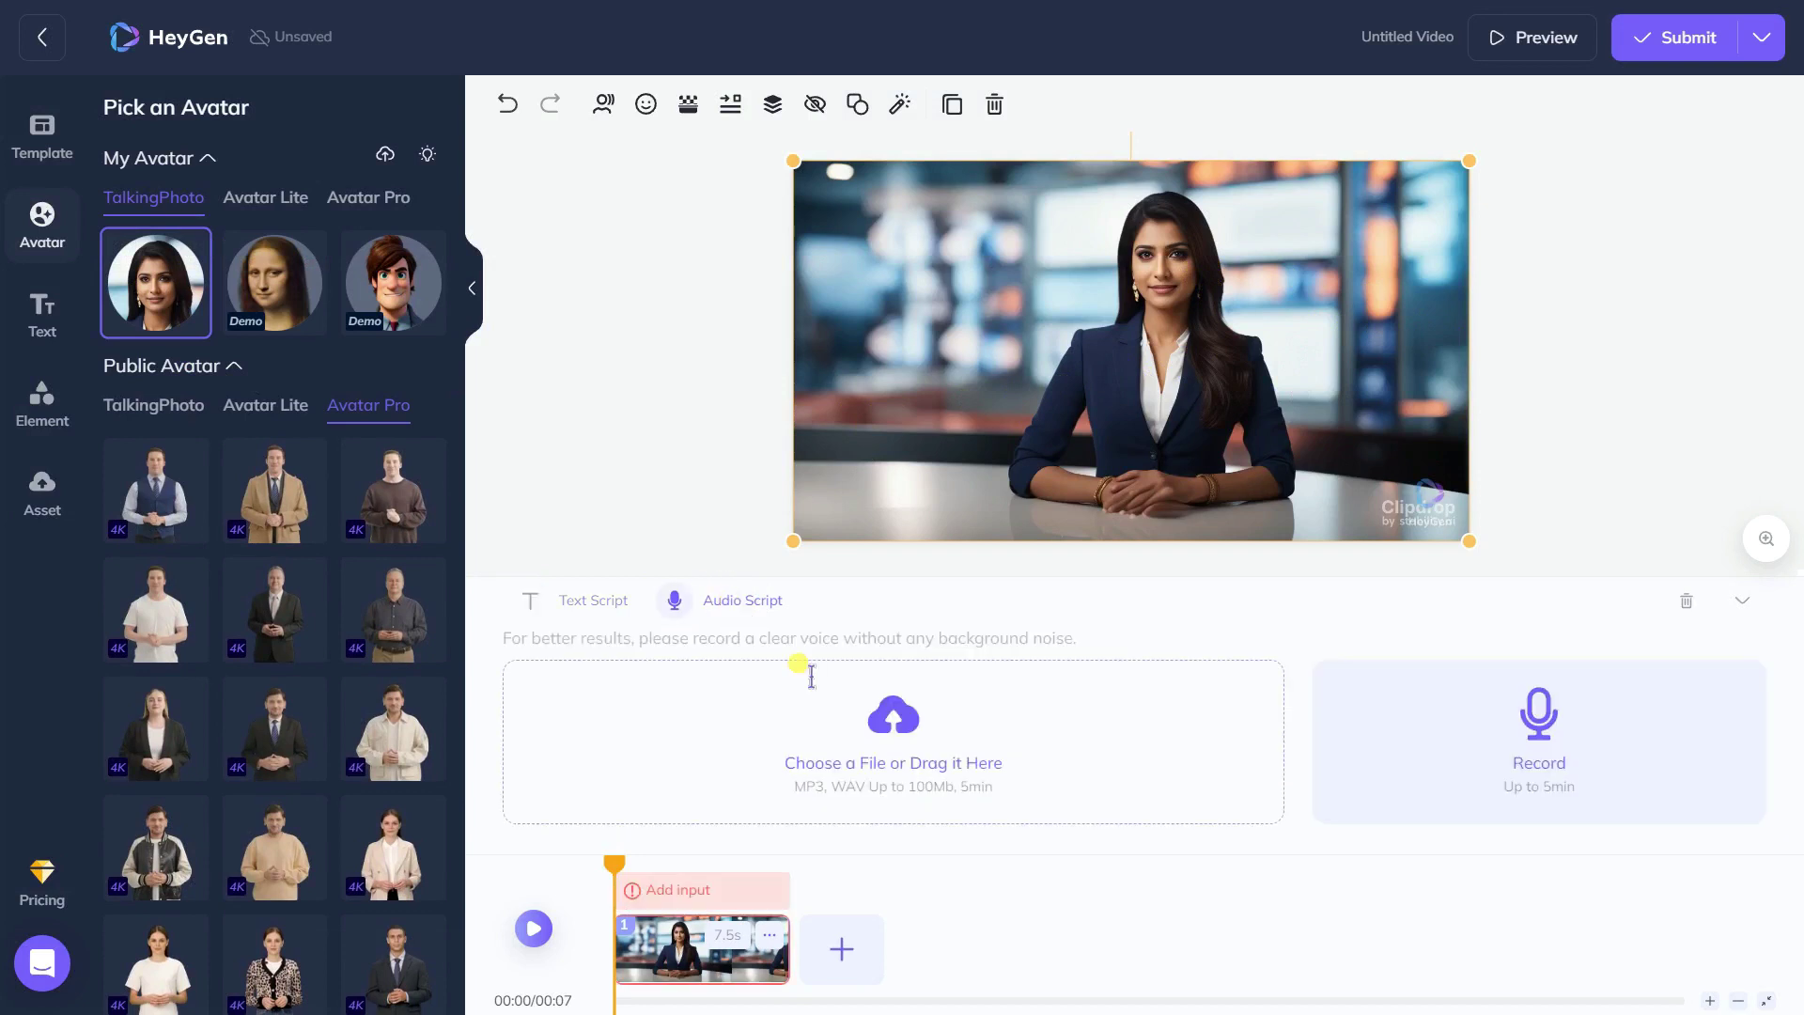
click(872, 752)
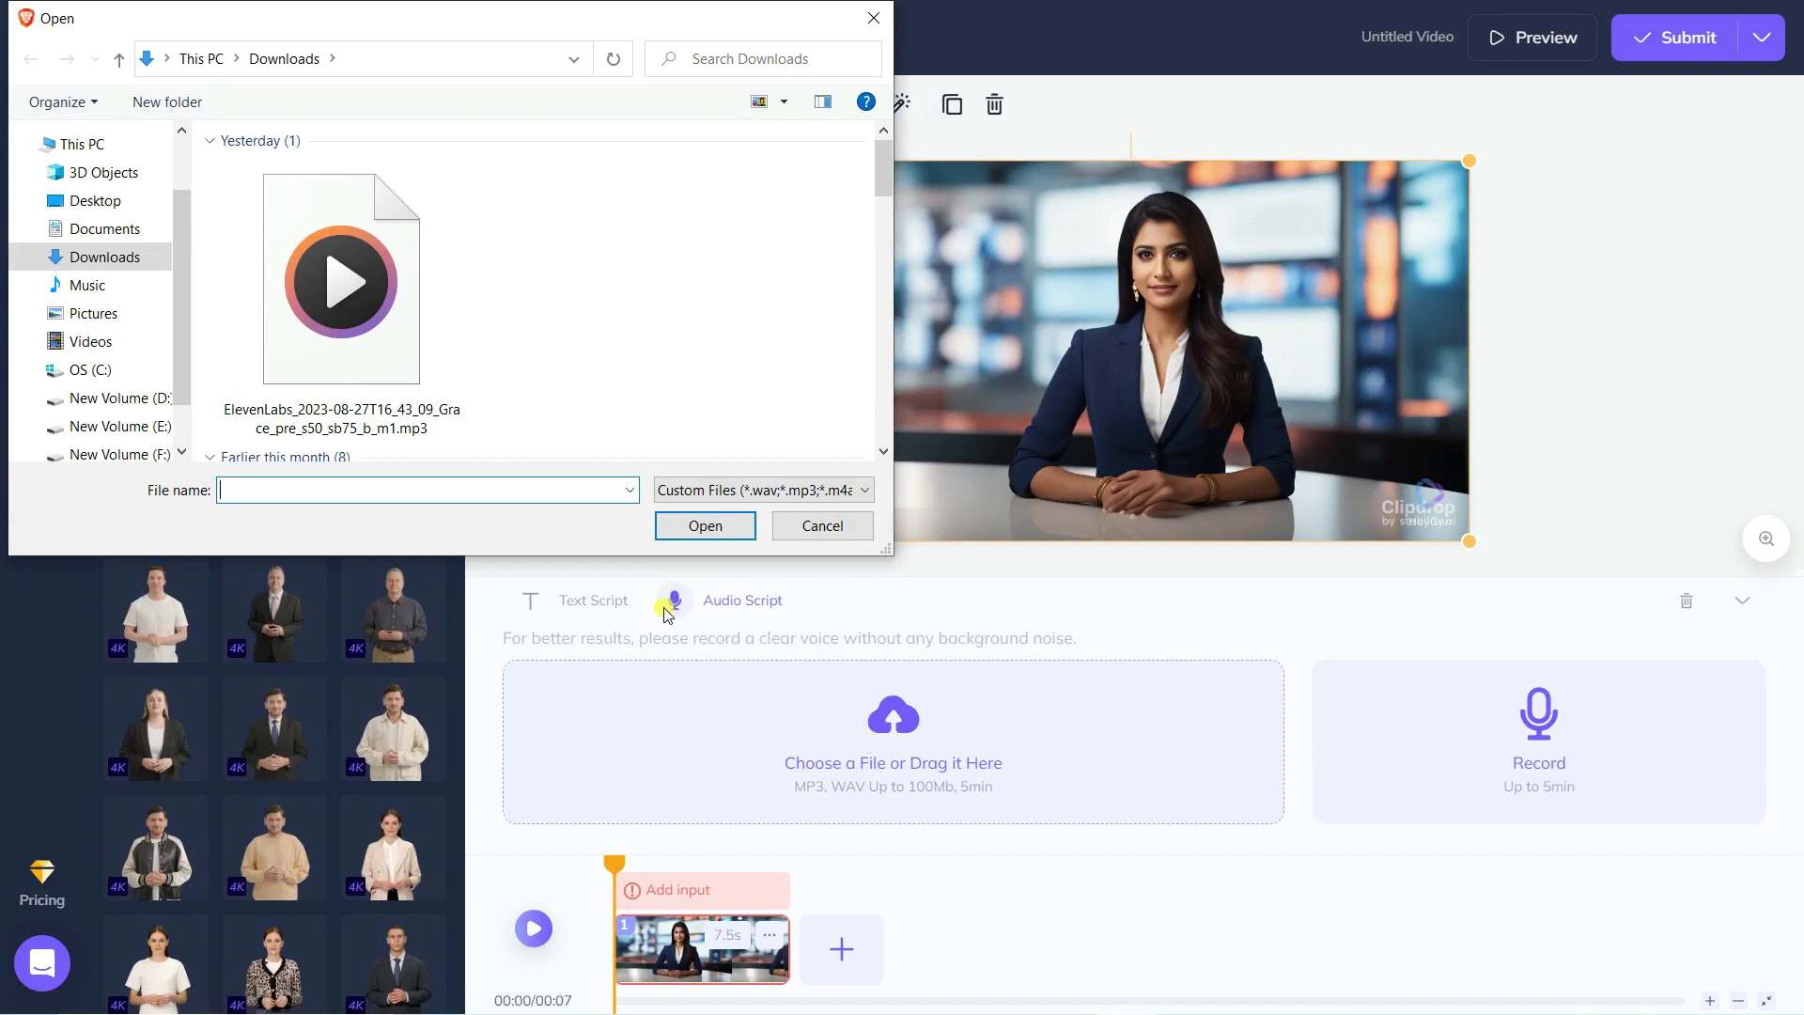
click(383, 313)
click(707, 528)
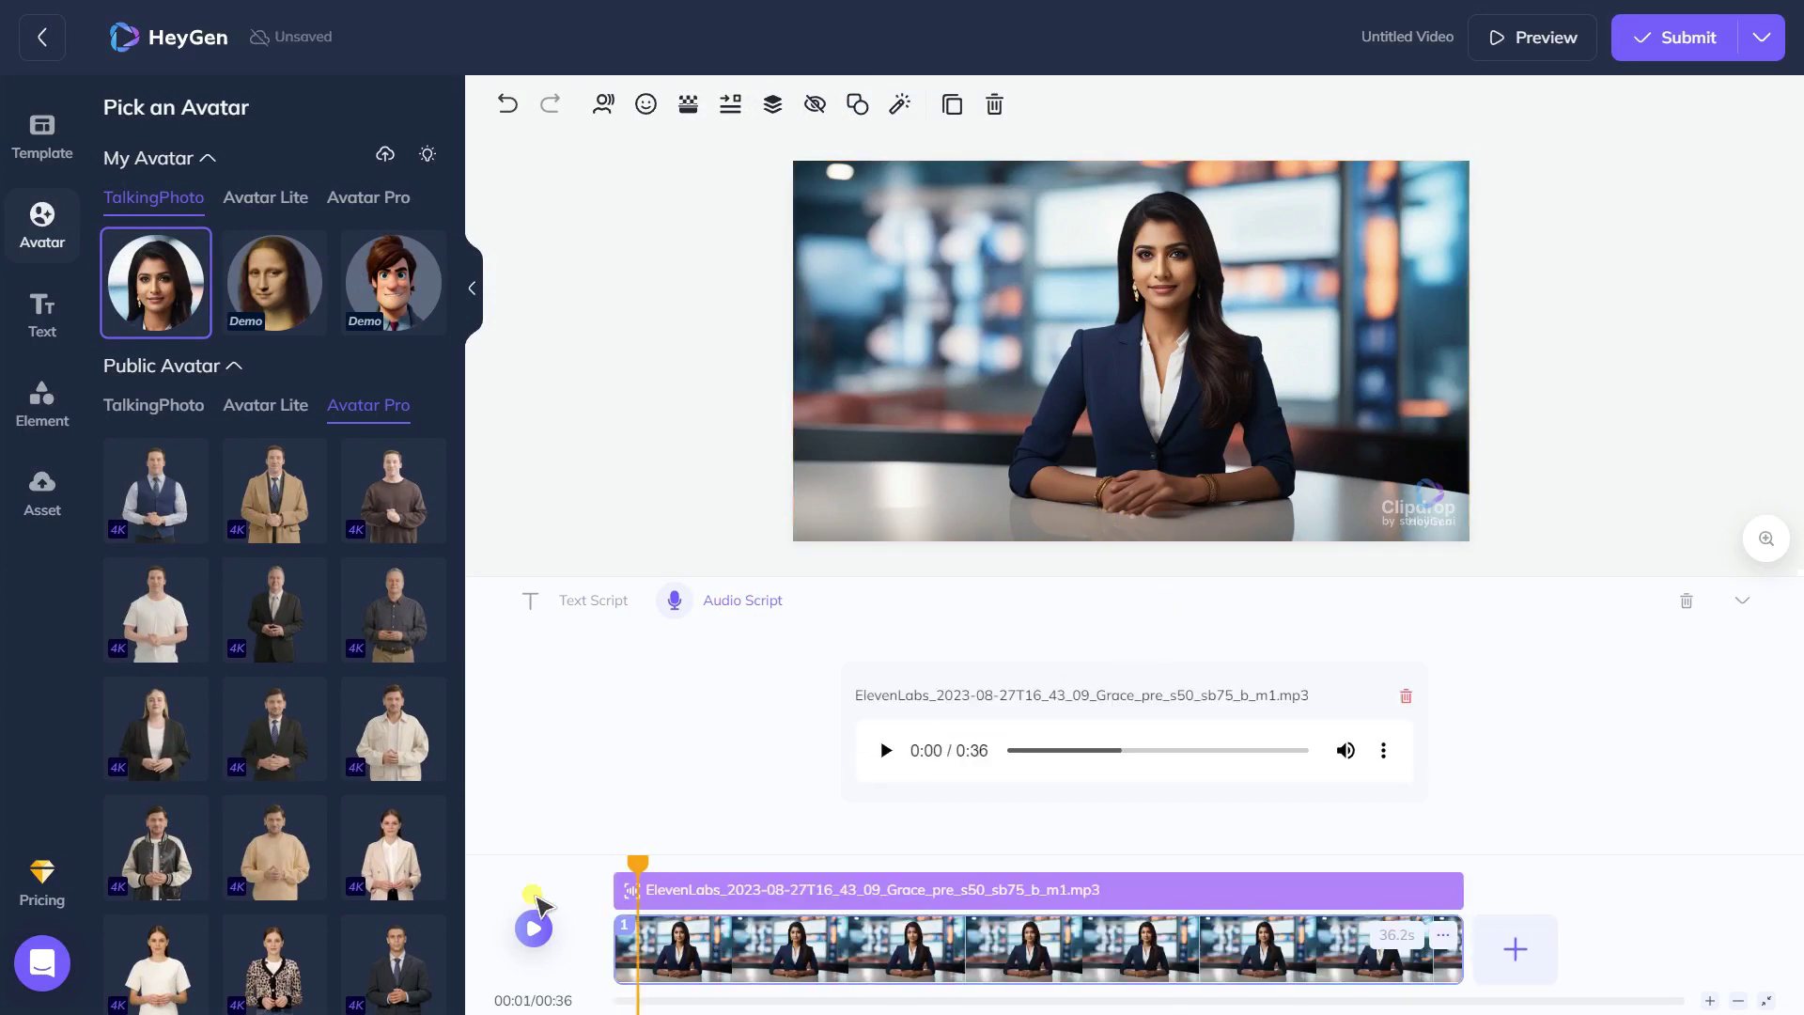
click(533, 930)
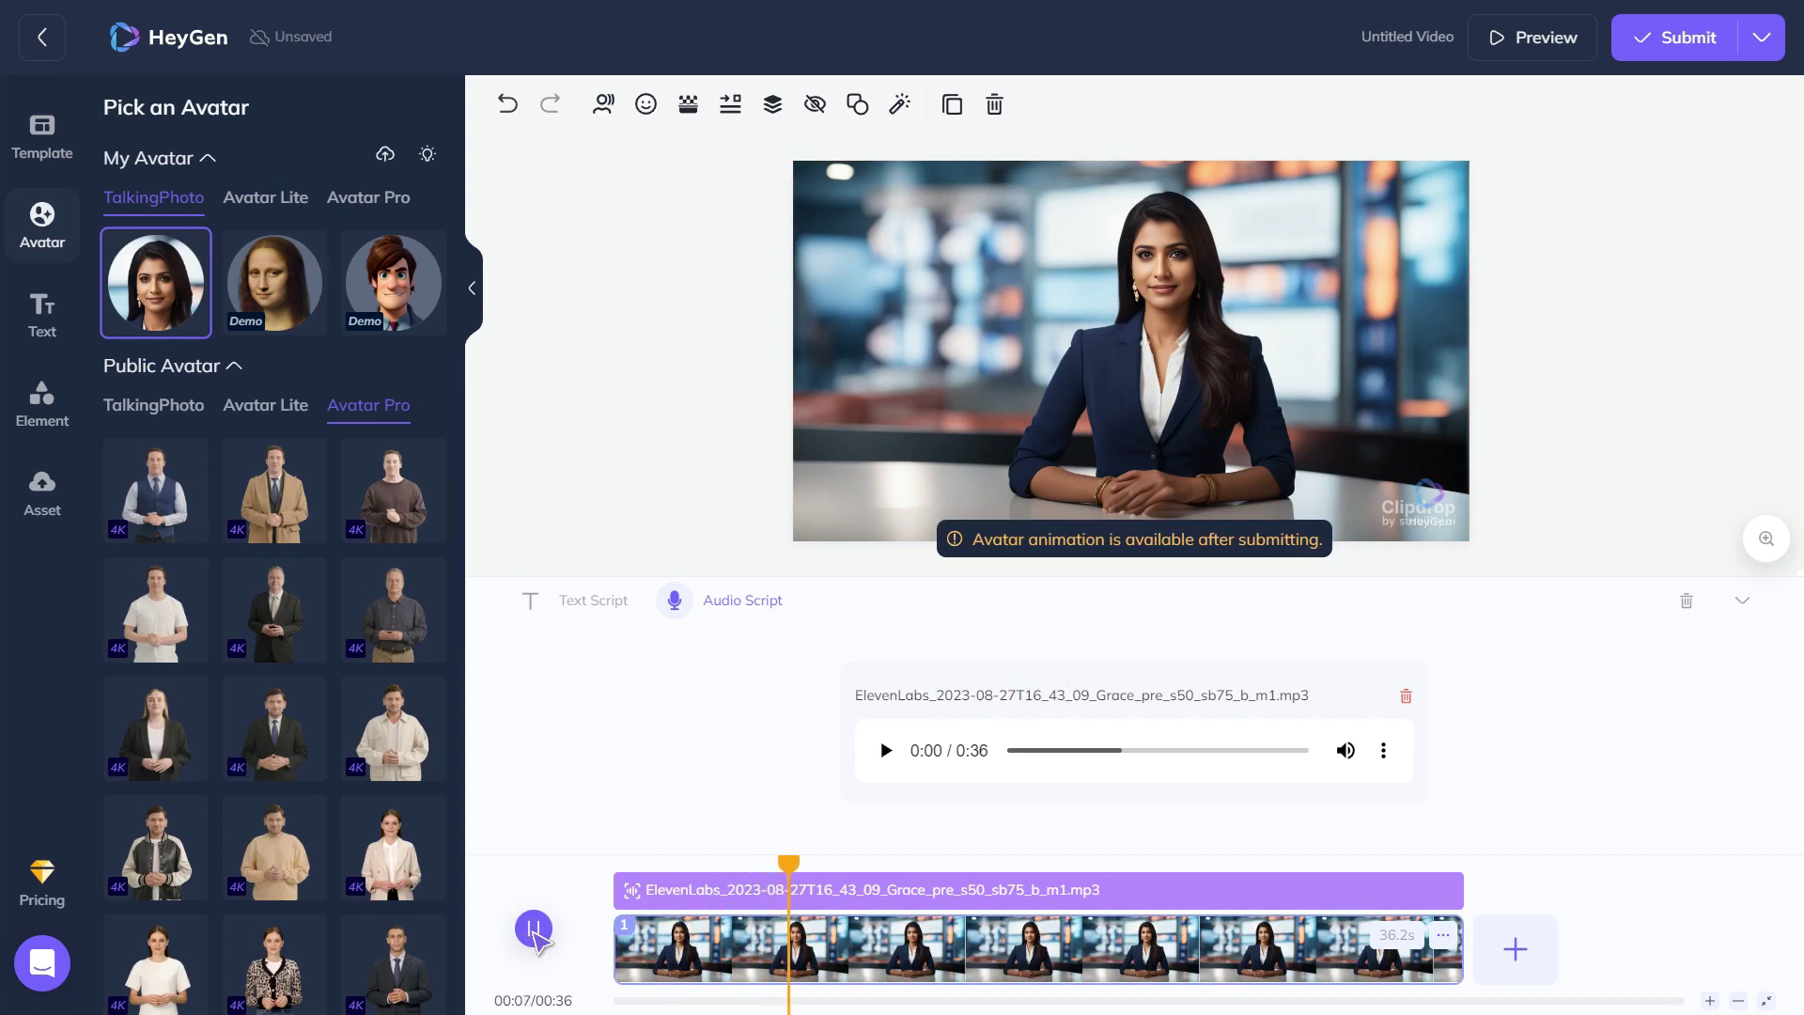
click(534, 930)
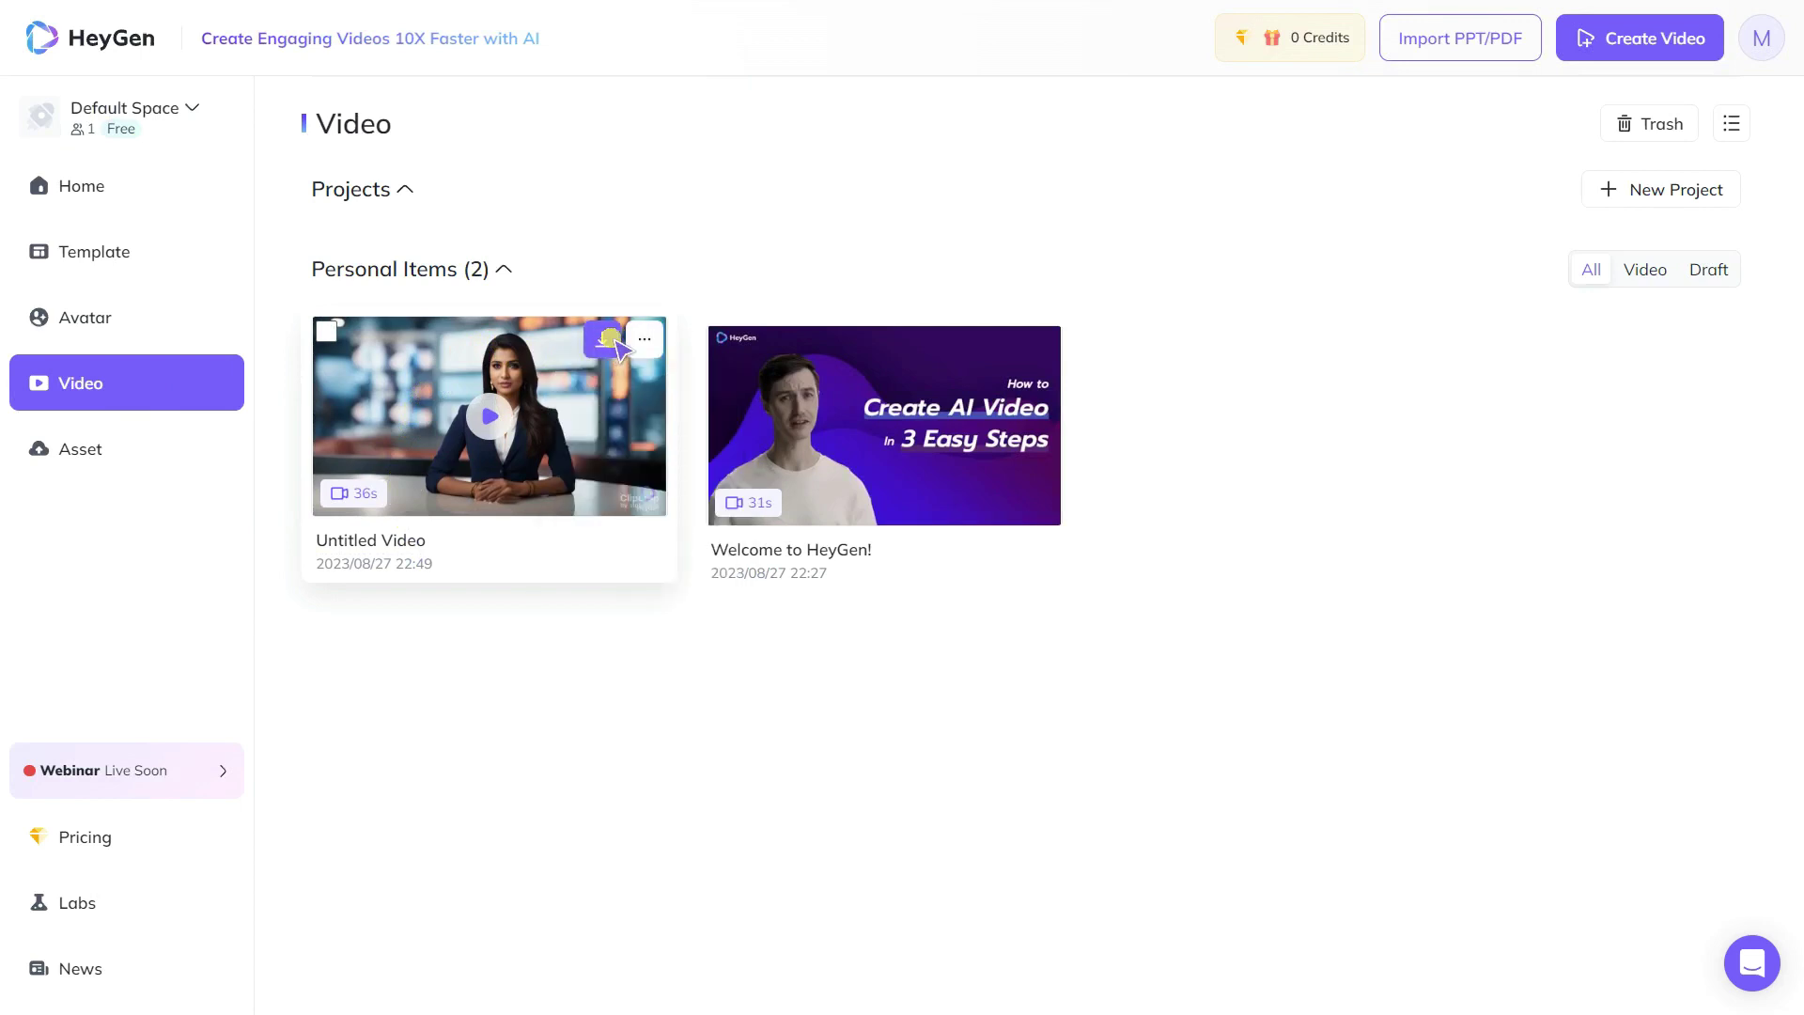
Download the news anchor clip Untitled Video from the personal items
mouse_move(646, 340)
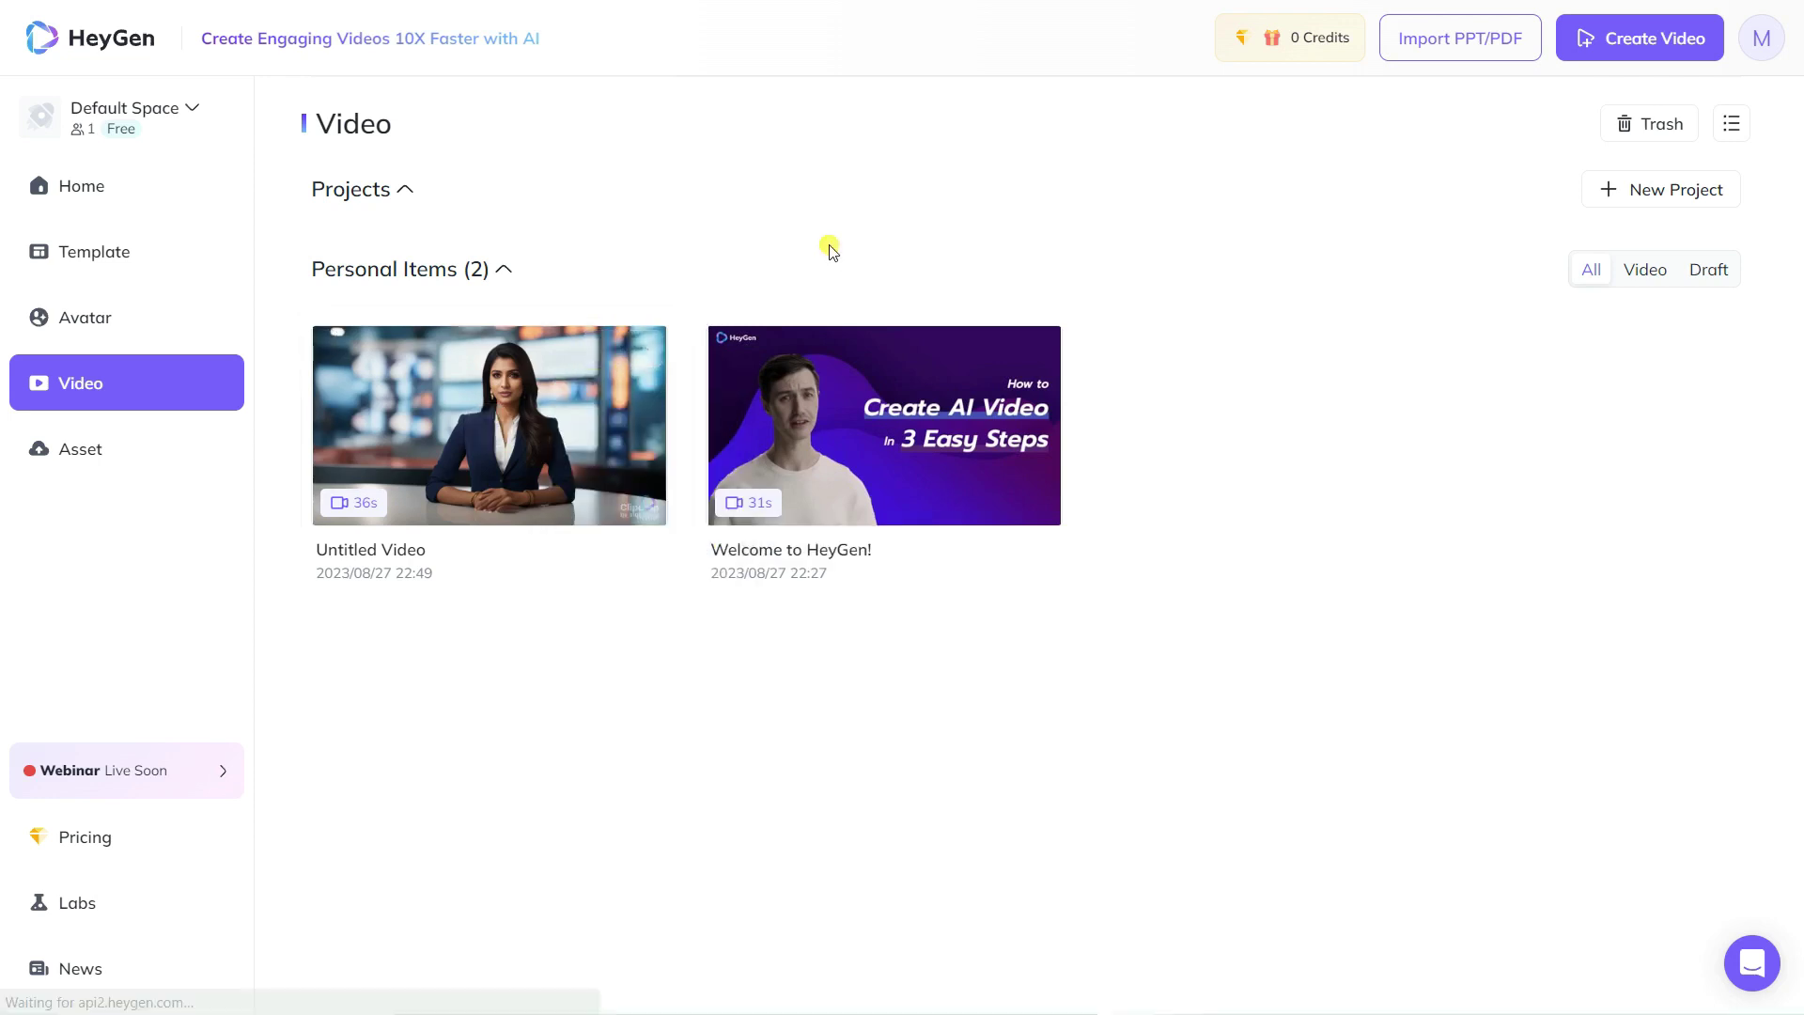
click(705, 527)
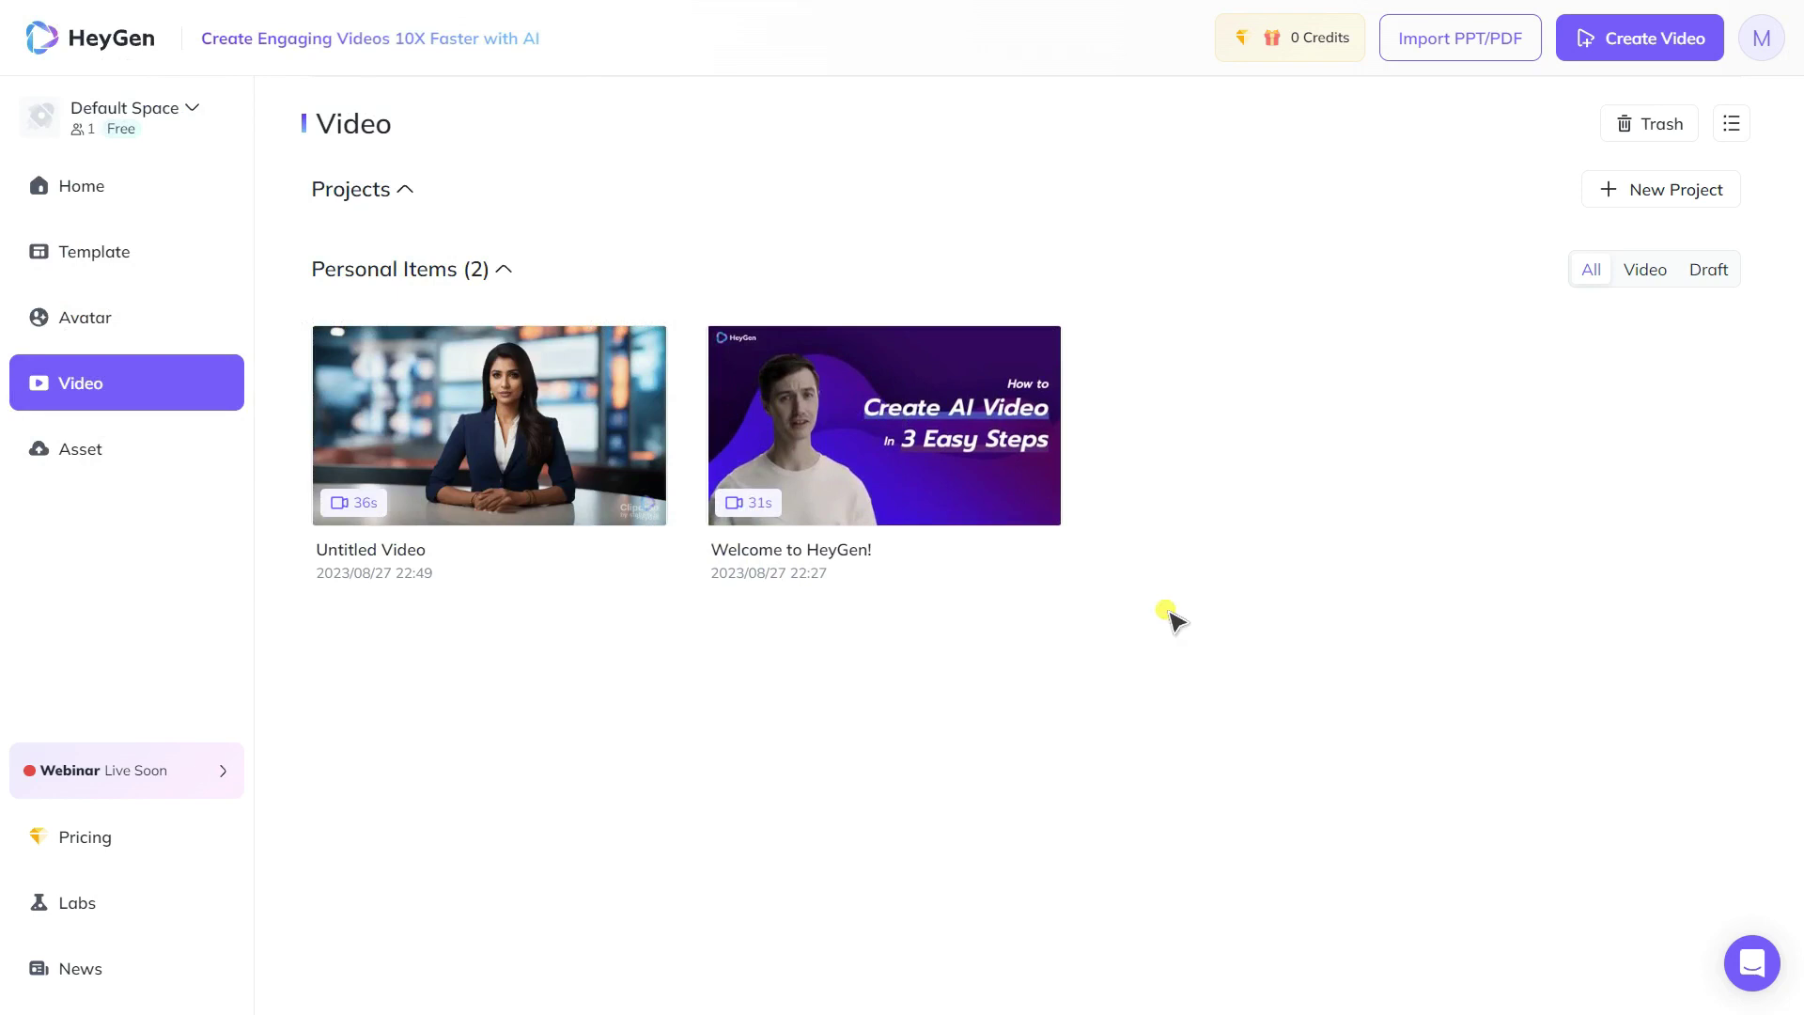
Browse the landscape video templates and list all templates in the Breaking News category
click(126, 251)
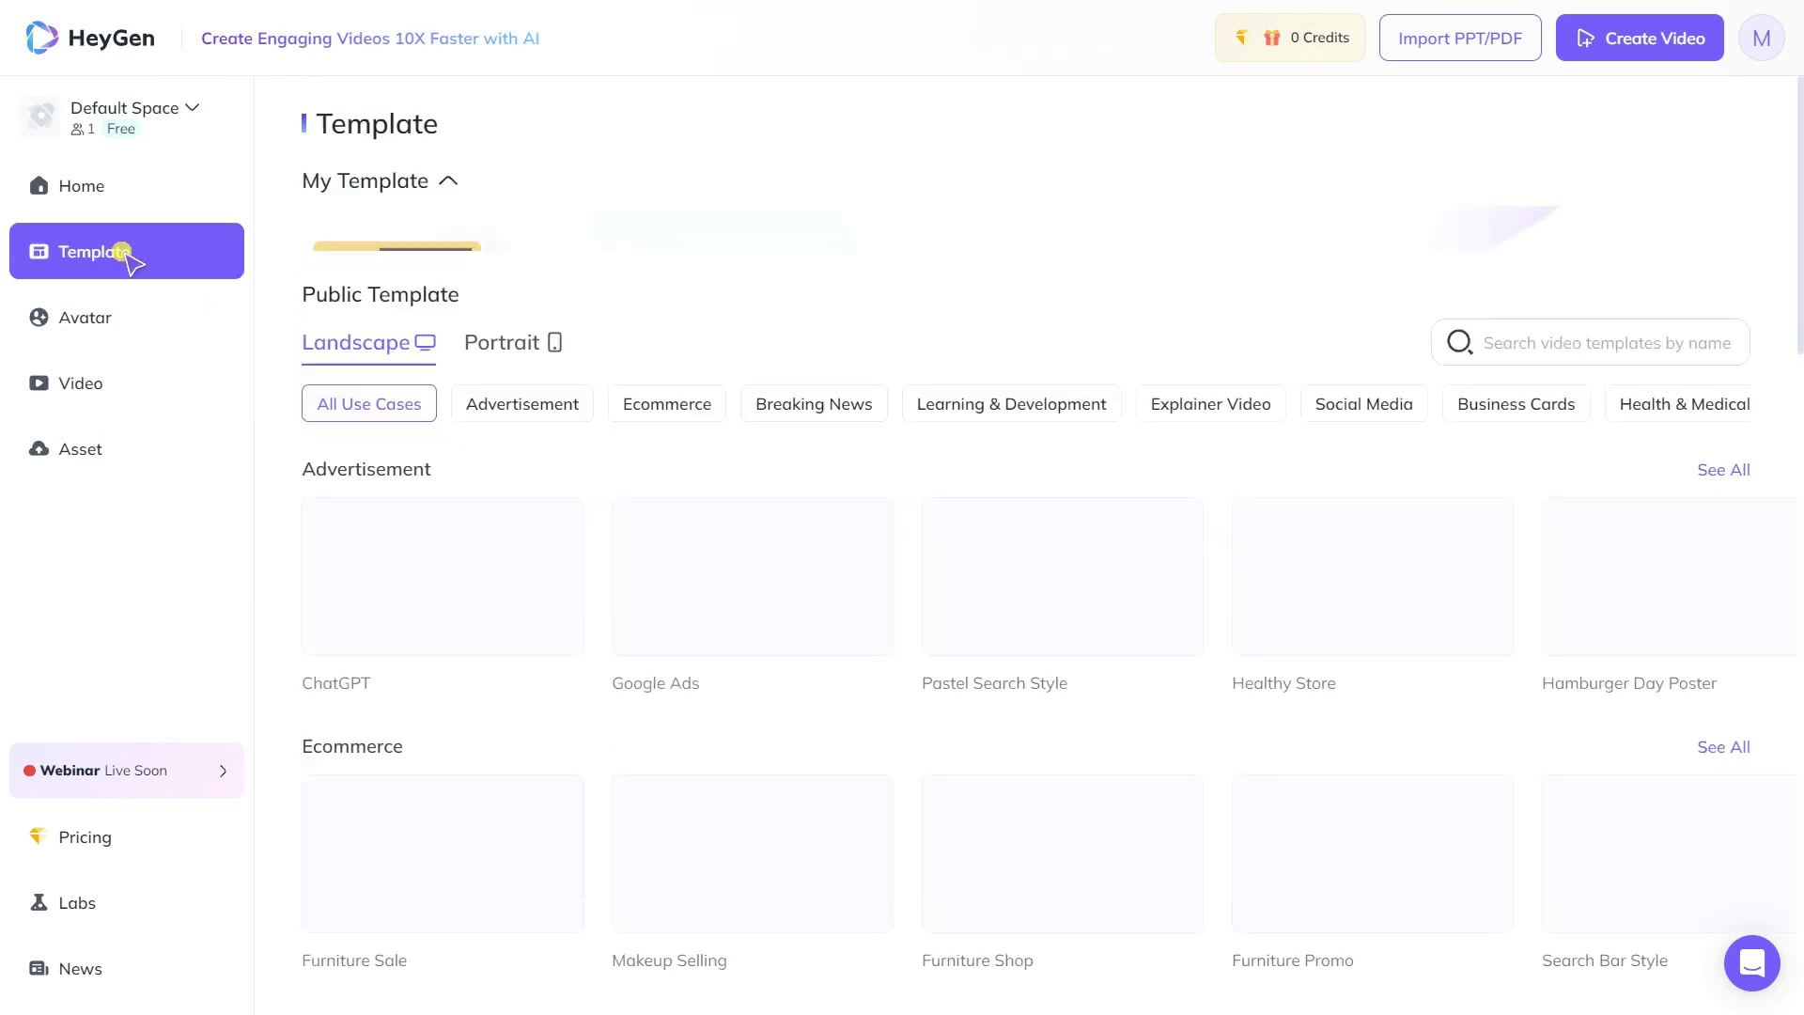
scroll(553, 458, down, 9)
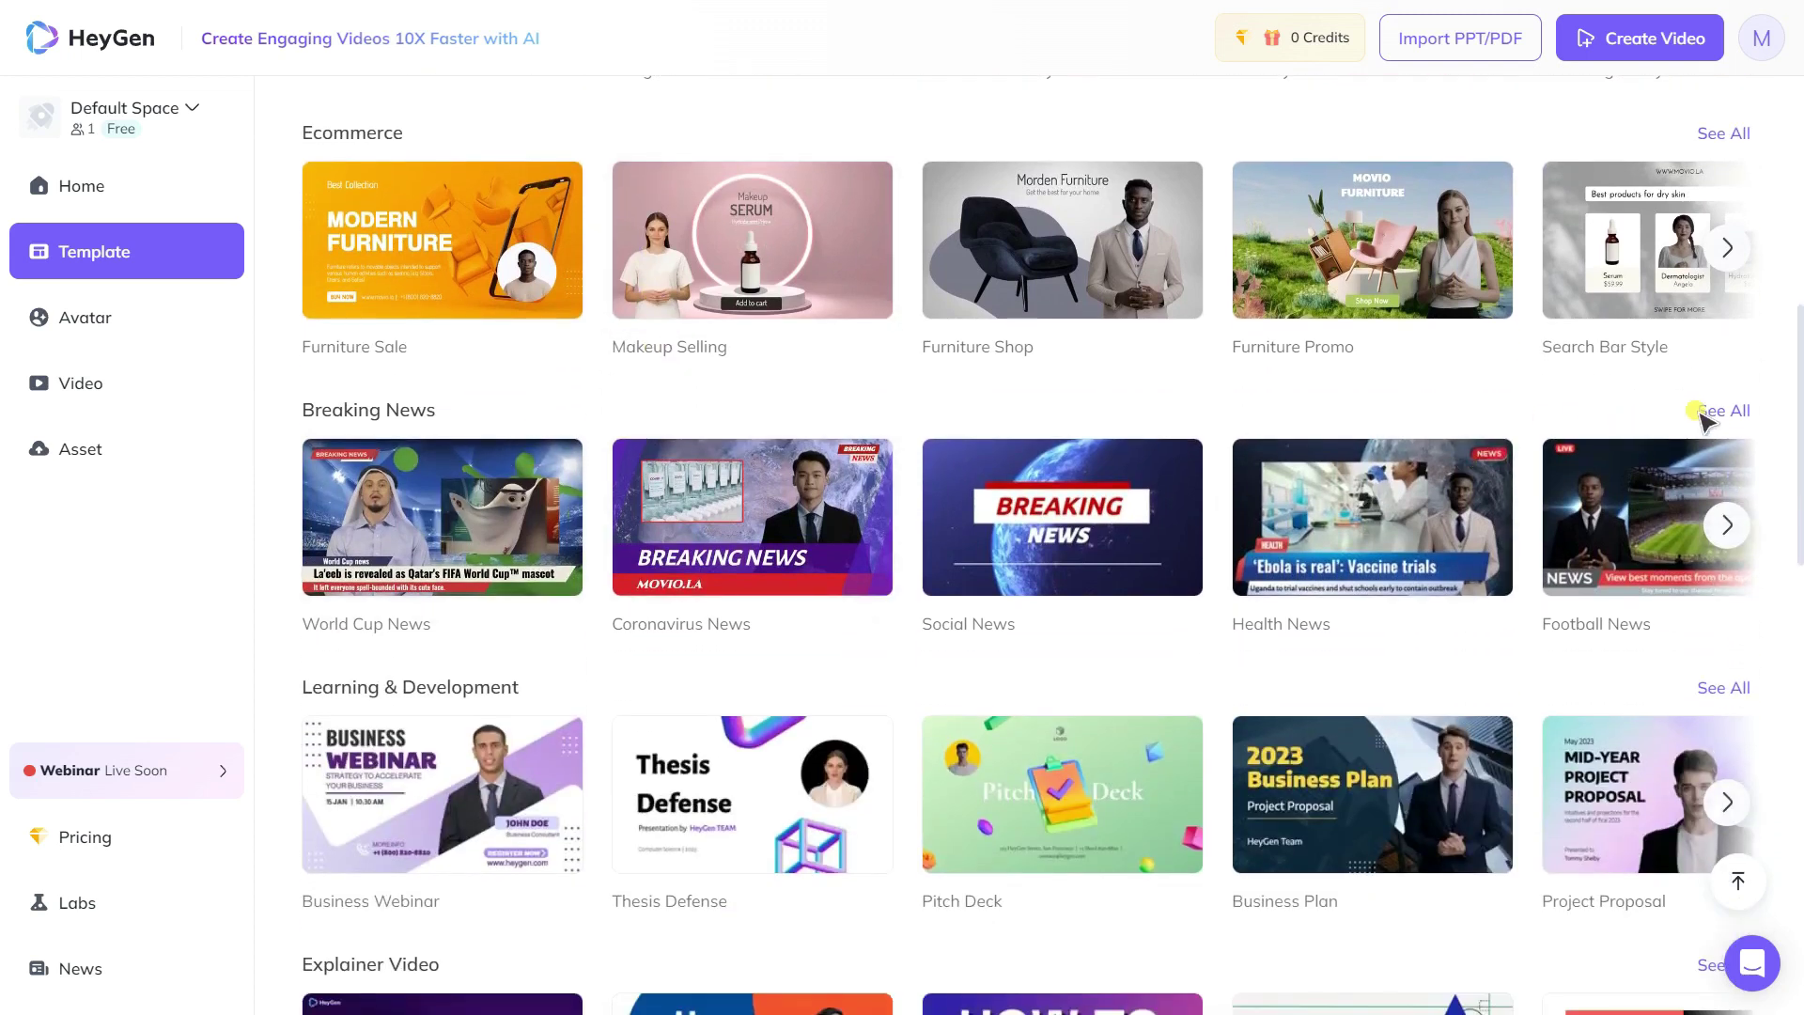
click(1722, 417)
scroll(1081, 474, down, 4)
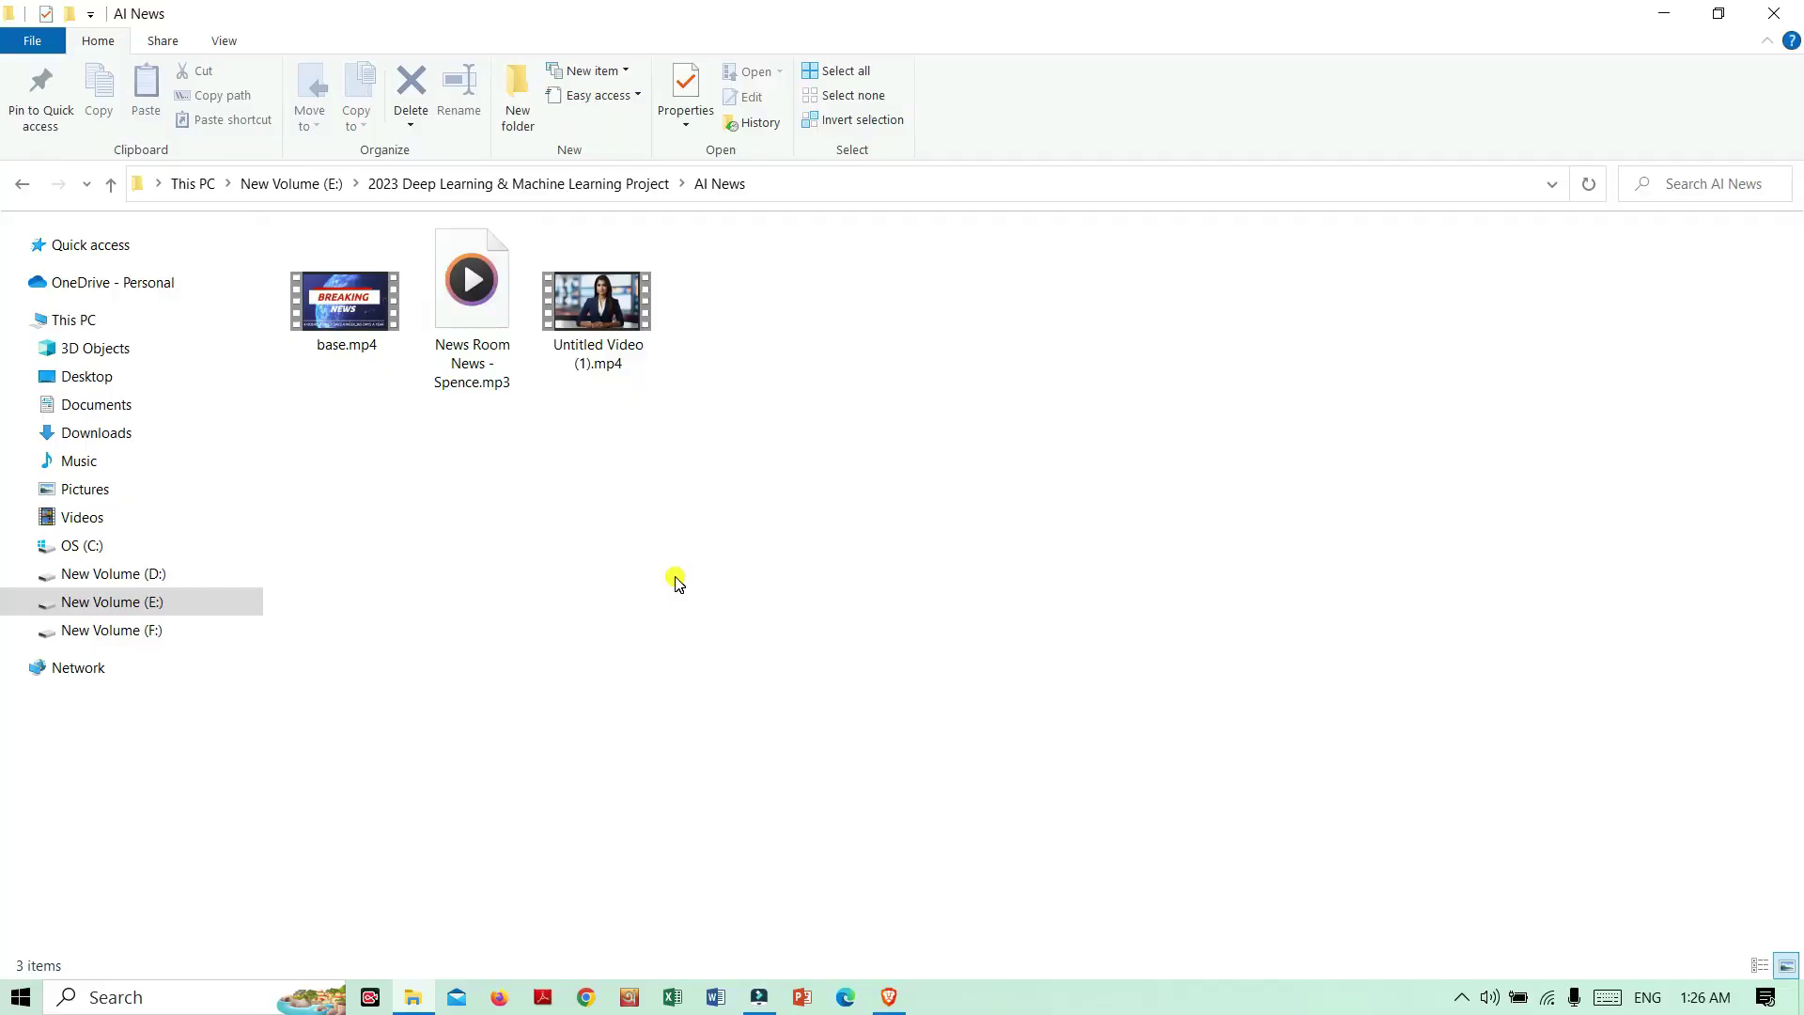
Import base.mp4, News Room News - Spence.mp3 and Untitled Video (1).mp4 from the AI News folder into Wondershare Filmora's media library
mouse_move(590, 324)
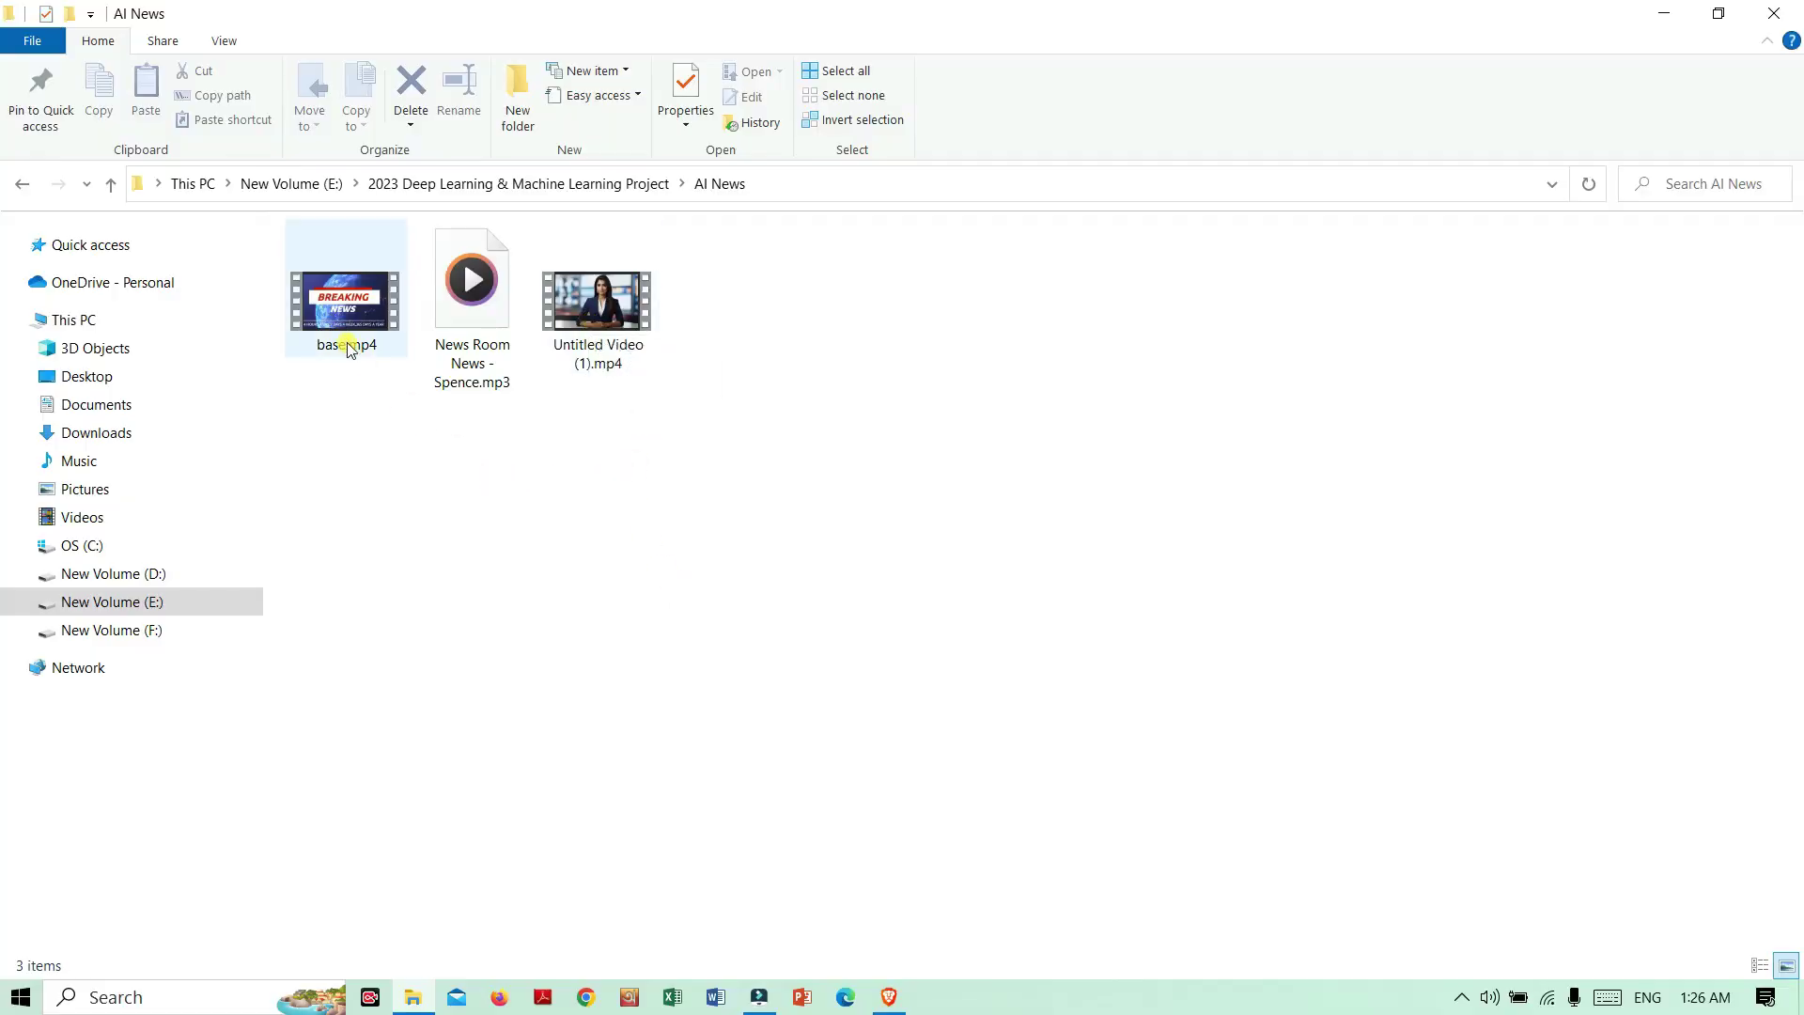
mouse_move(348, 344)
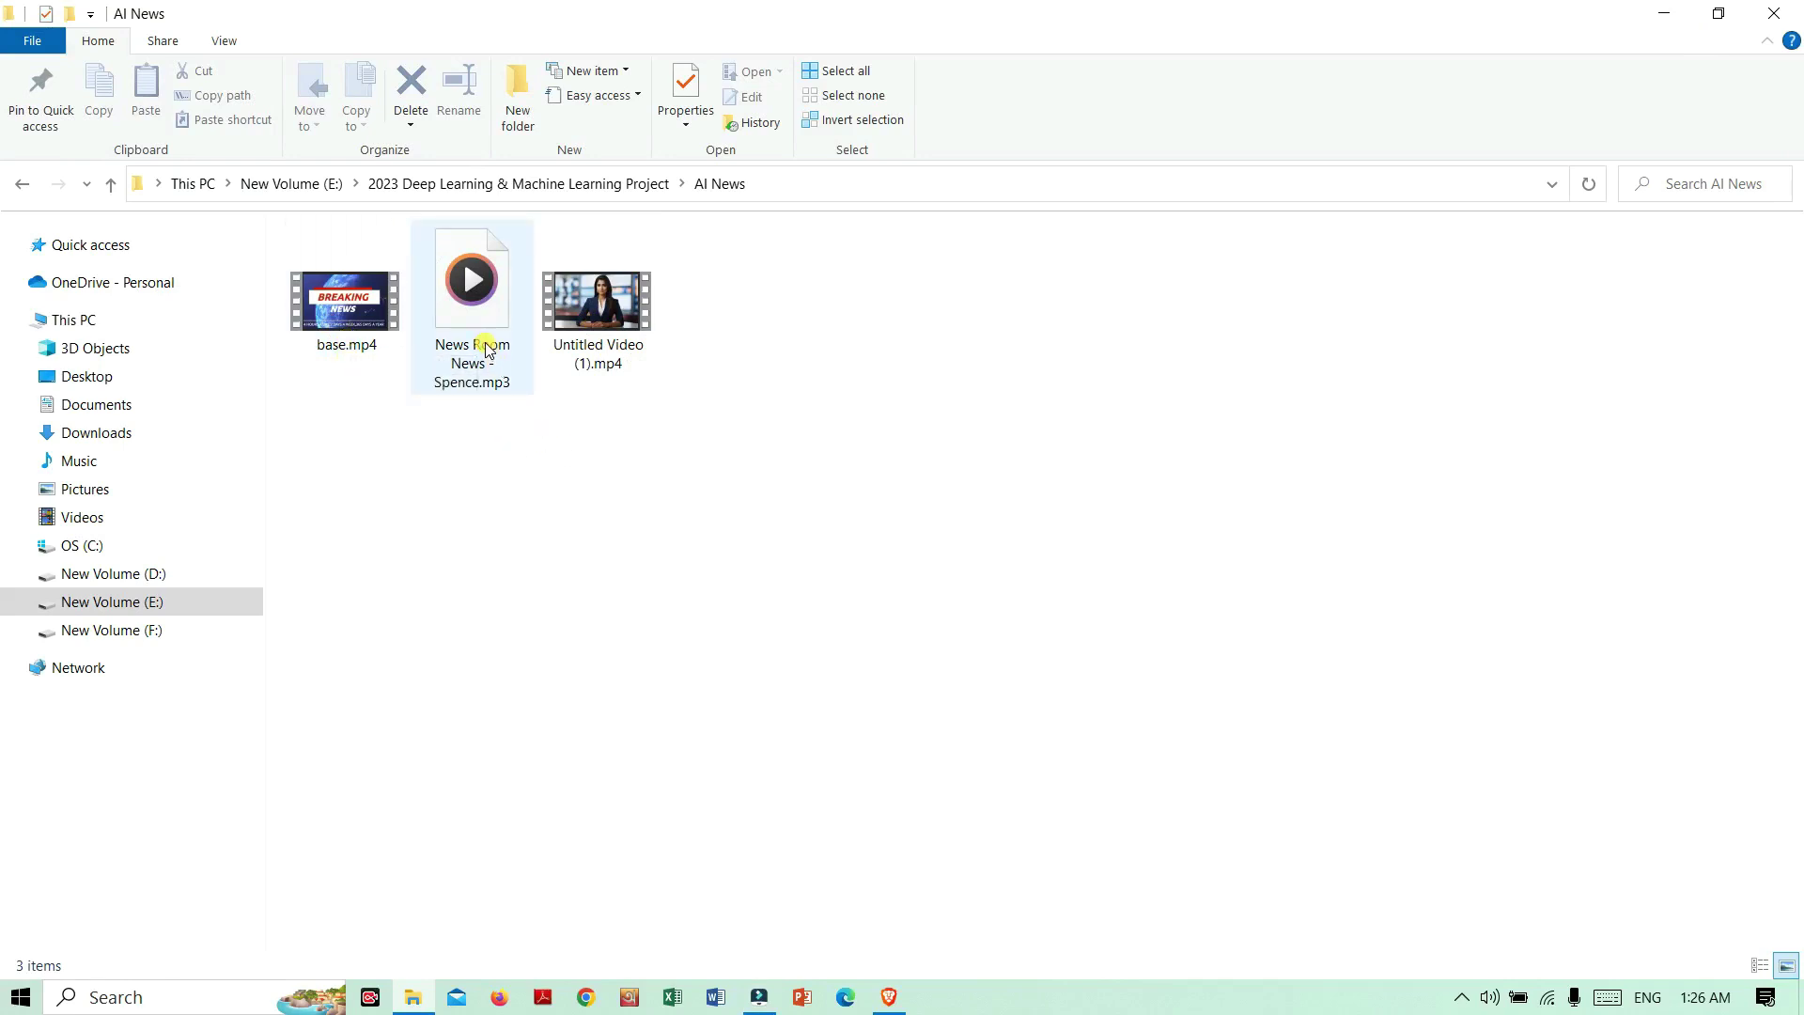
drag(771, 326, 286, 318)
drag(470, 314, 592, 355)
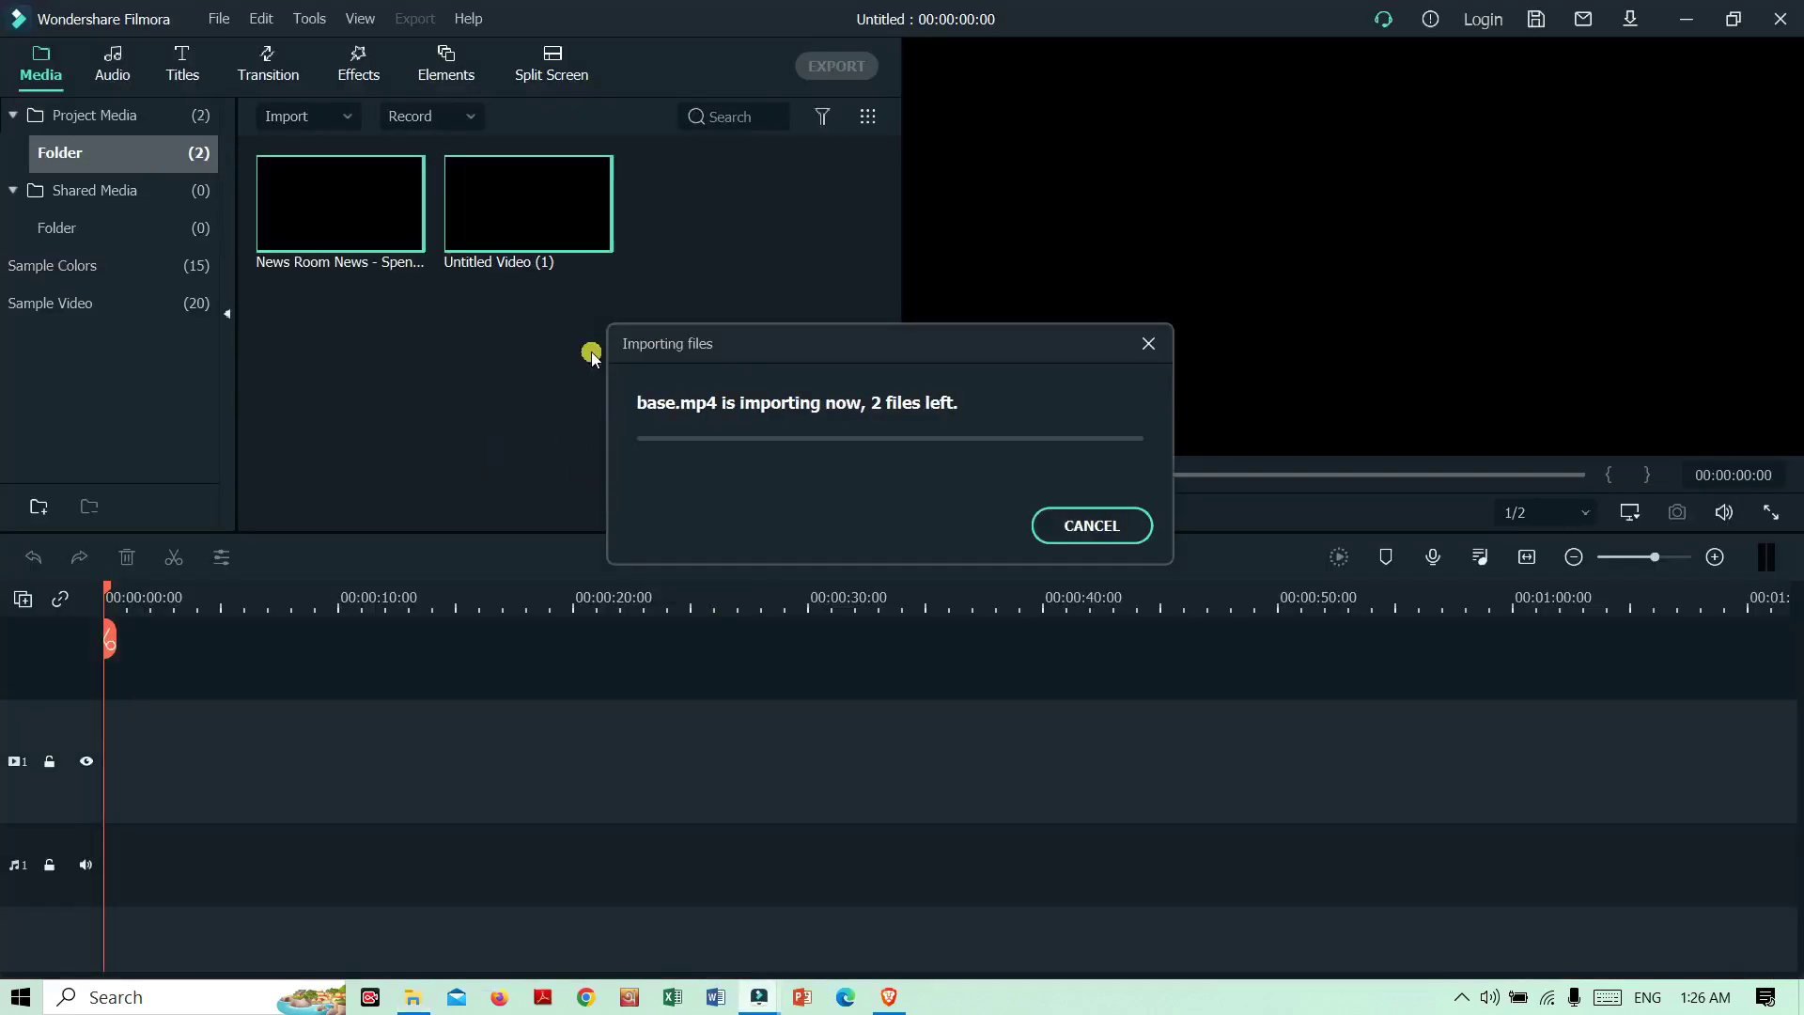
drag(686, 217, 99, 702)
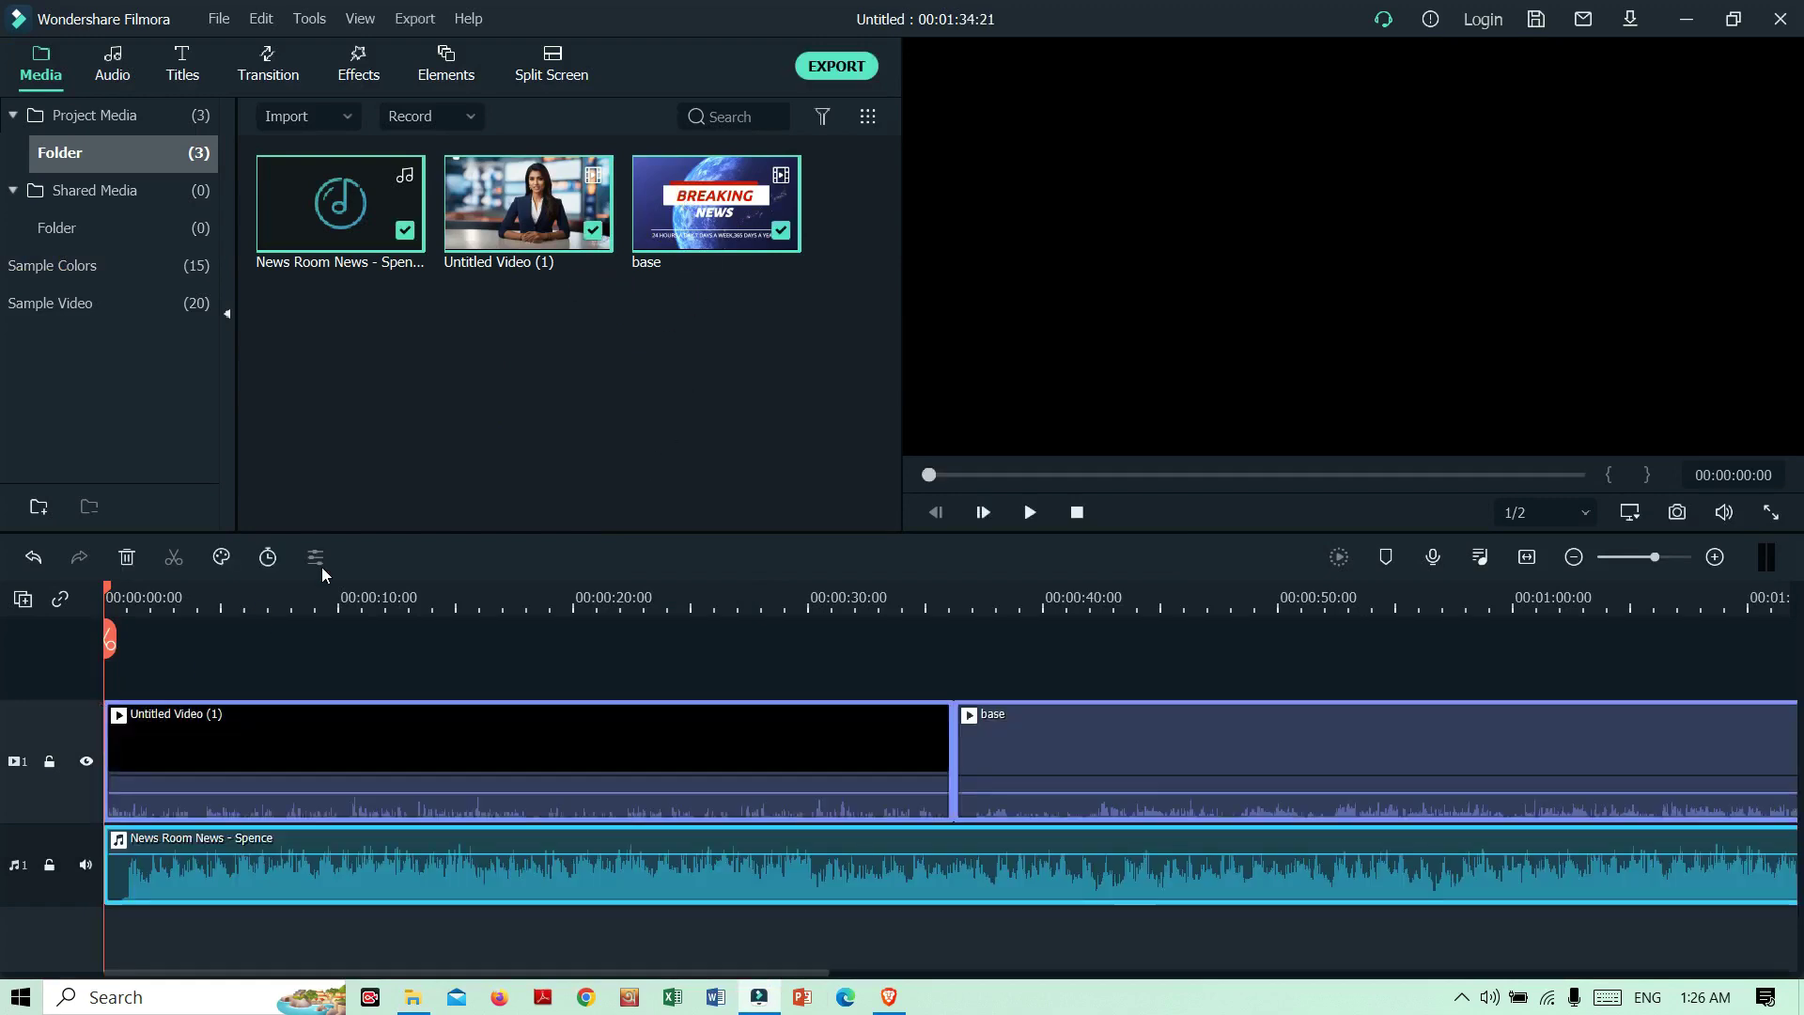
key(ctrl+z)
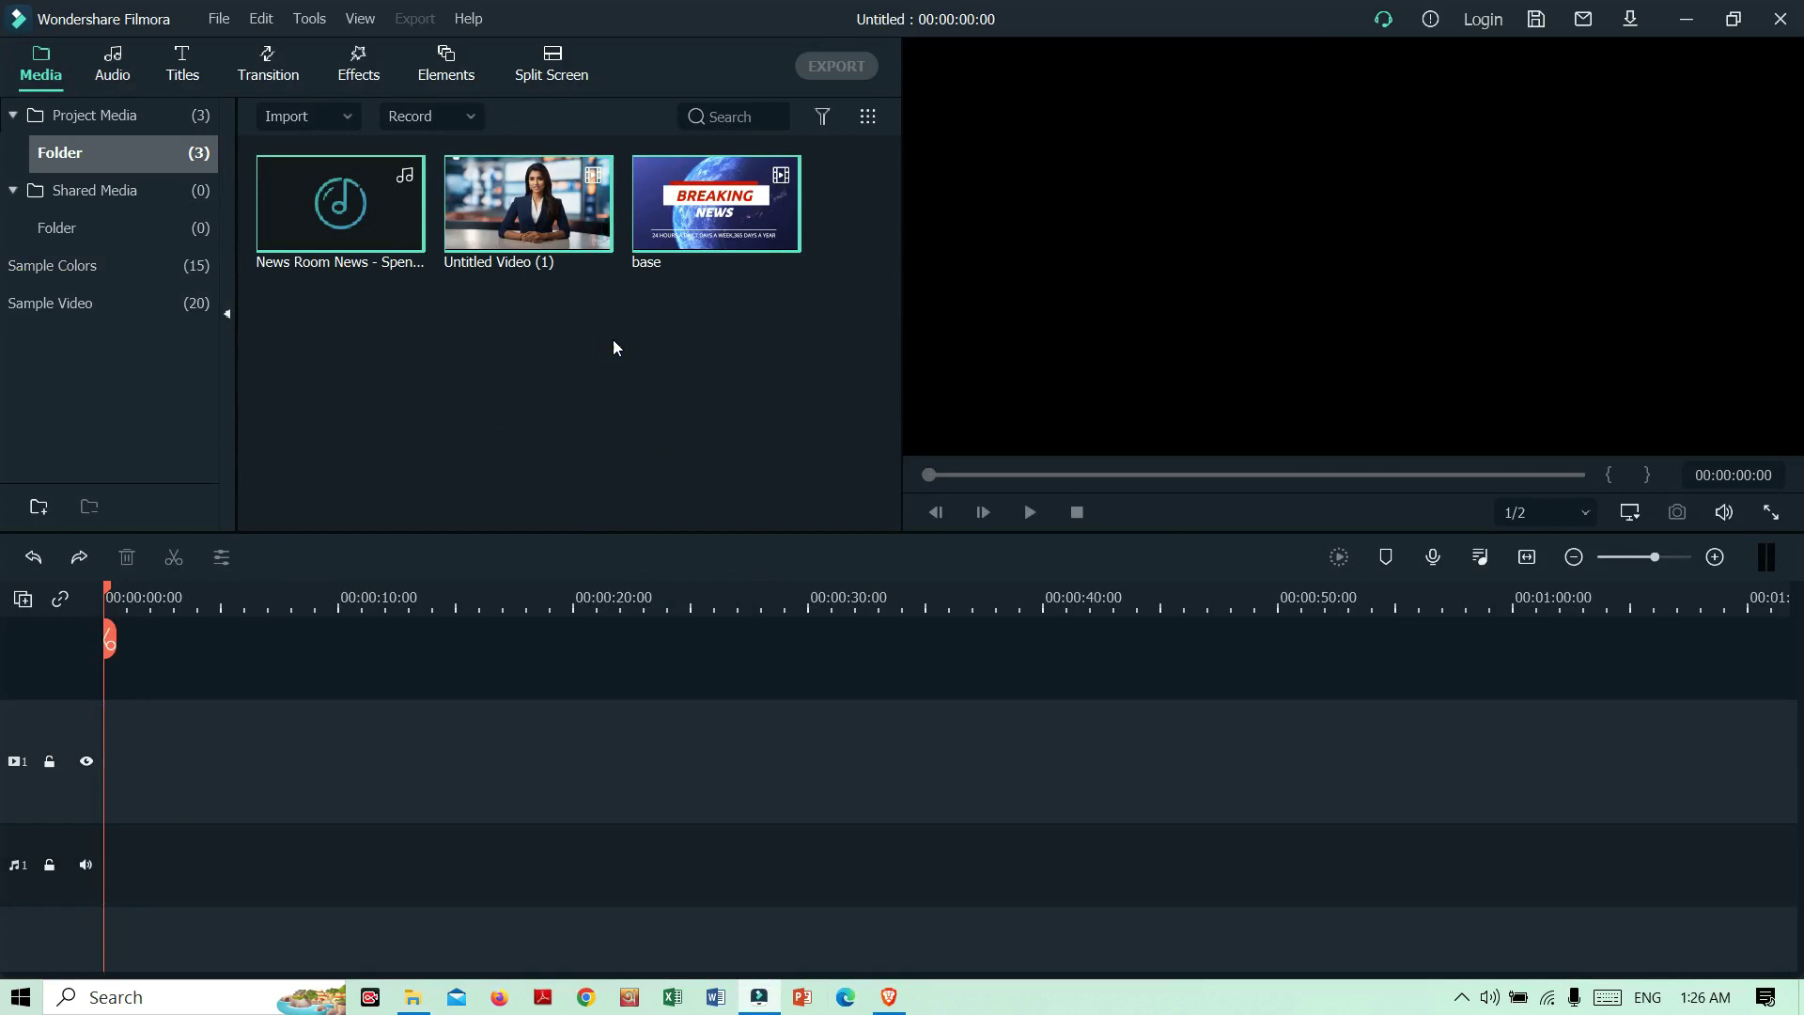
click(616, 348)
Place the base clip at the start of video track 1, split it at 00:00:05:06, and delete the part after the cut
drag(700, 202, 103, 766)
drag(113, 645, 244, 661)
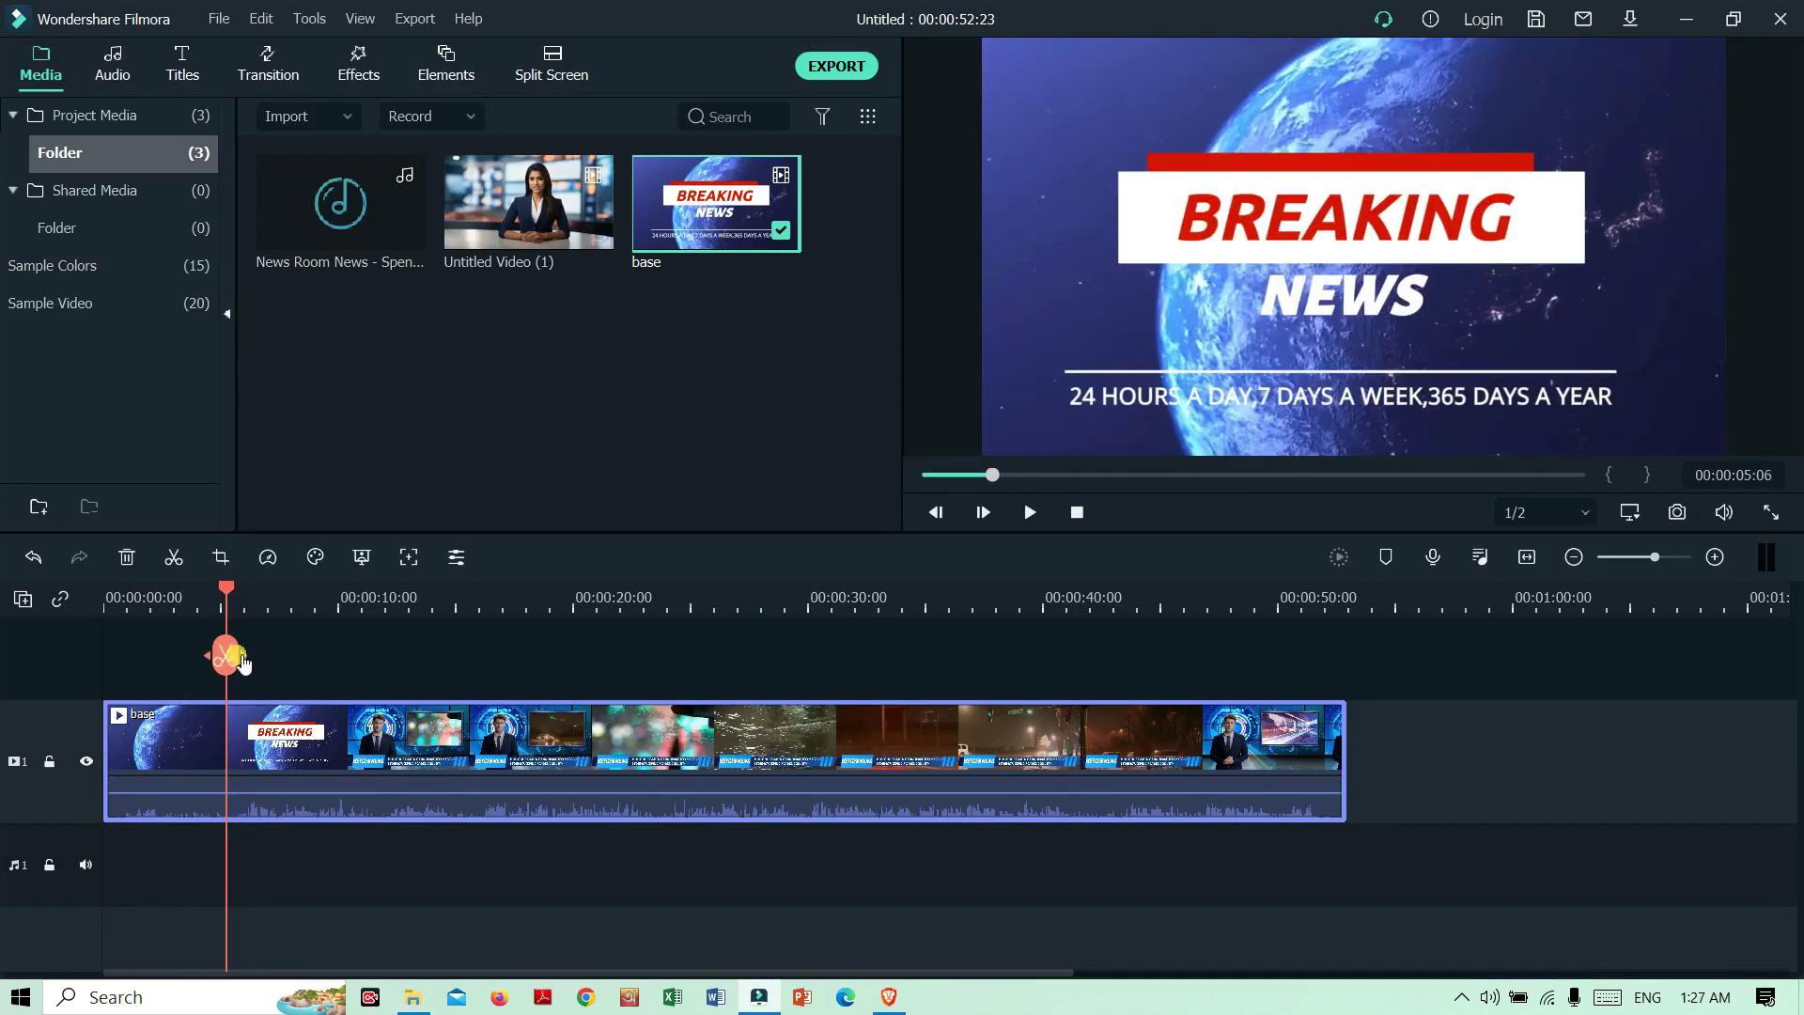
click(229, 658)
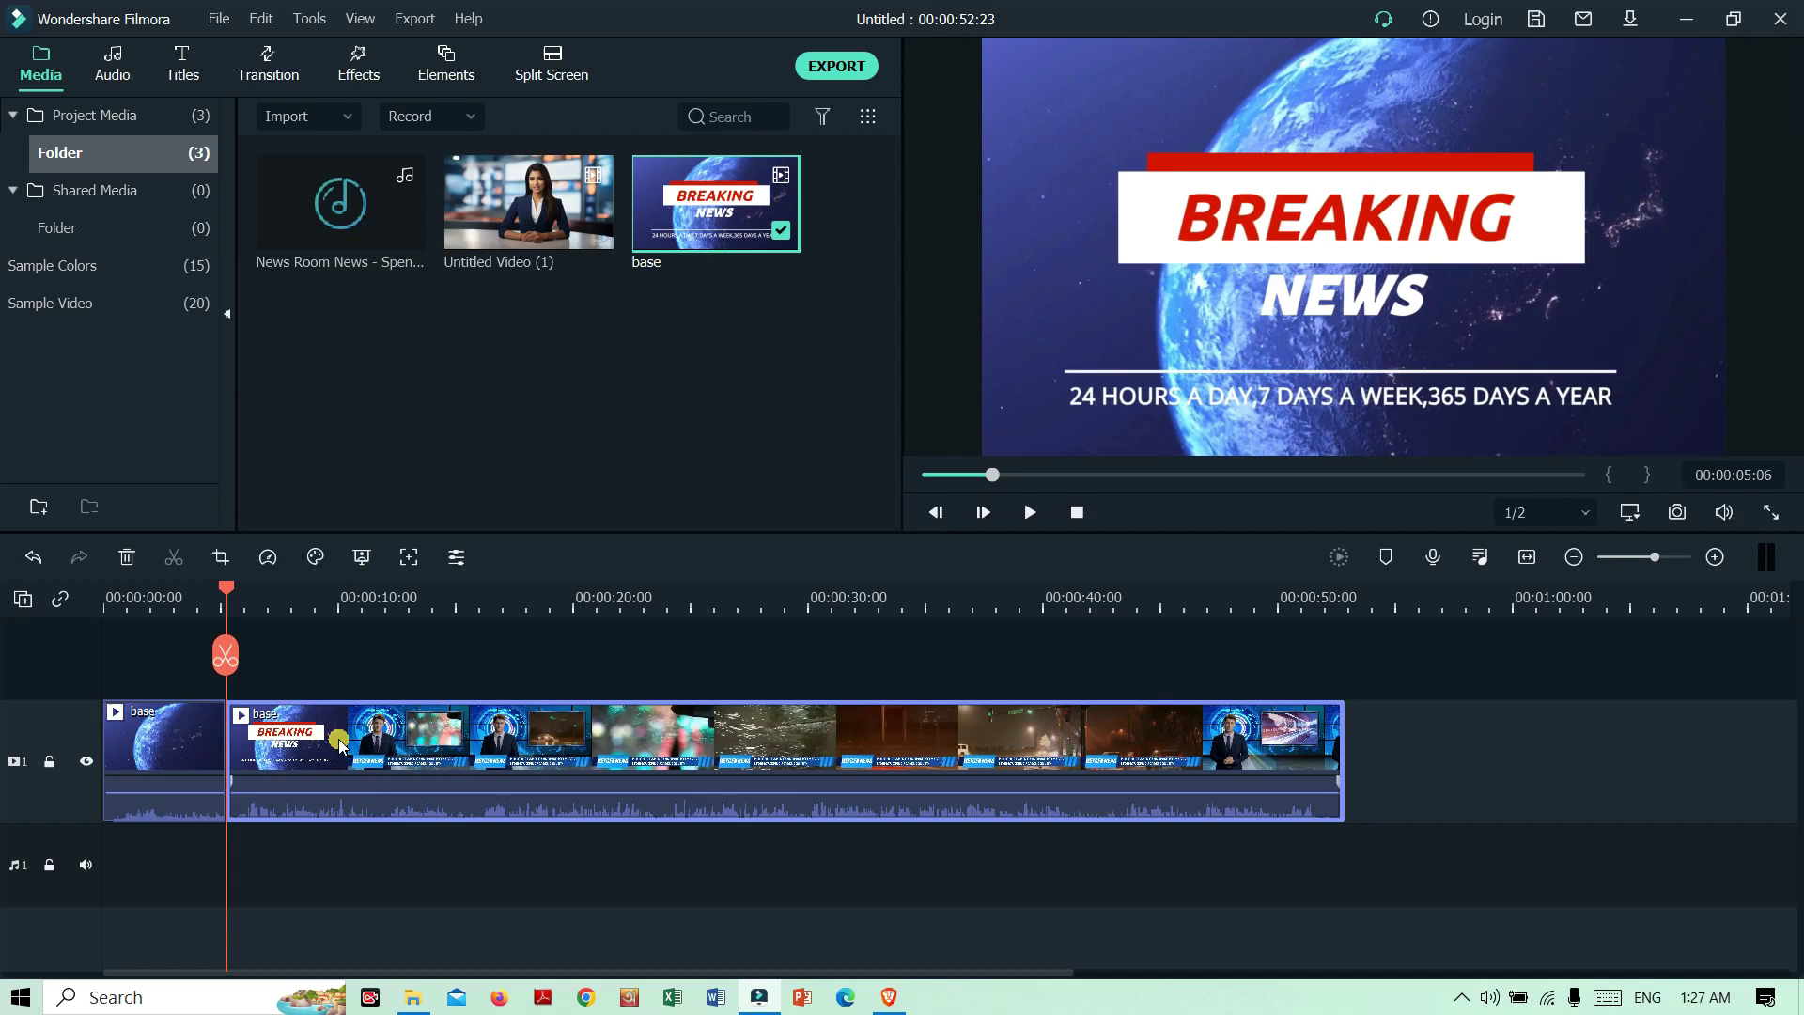
key(Delete)
Mute the trimmed base clip and place Untitled Video (1) directly after it on video track 1
drag(169, 792, 193, 860)
drag(519, 214, 255, 731)
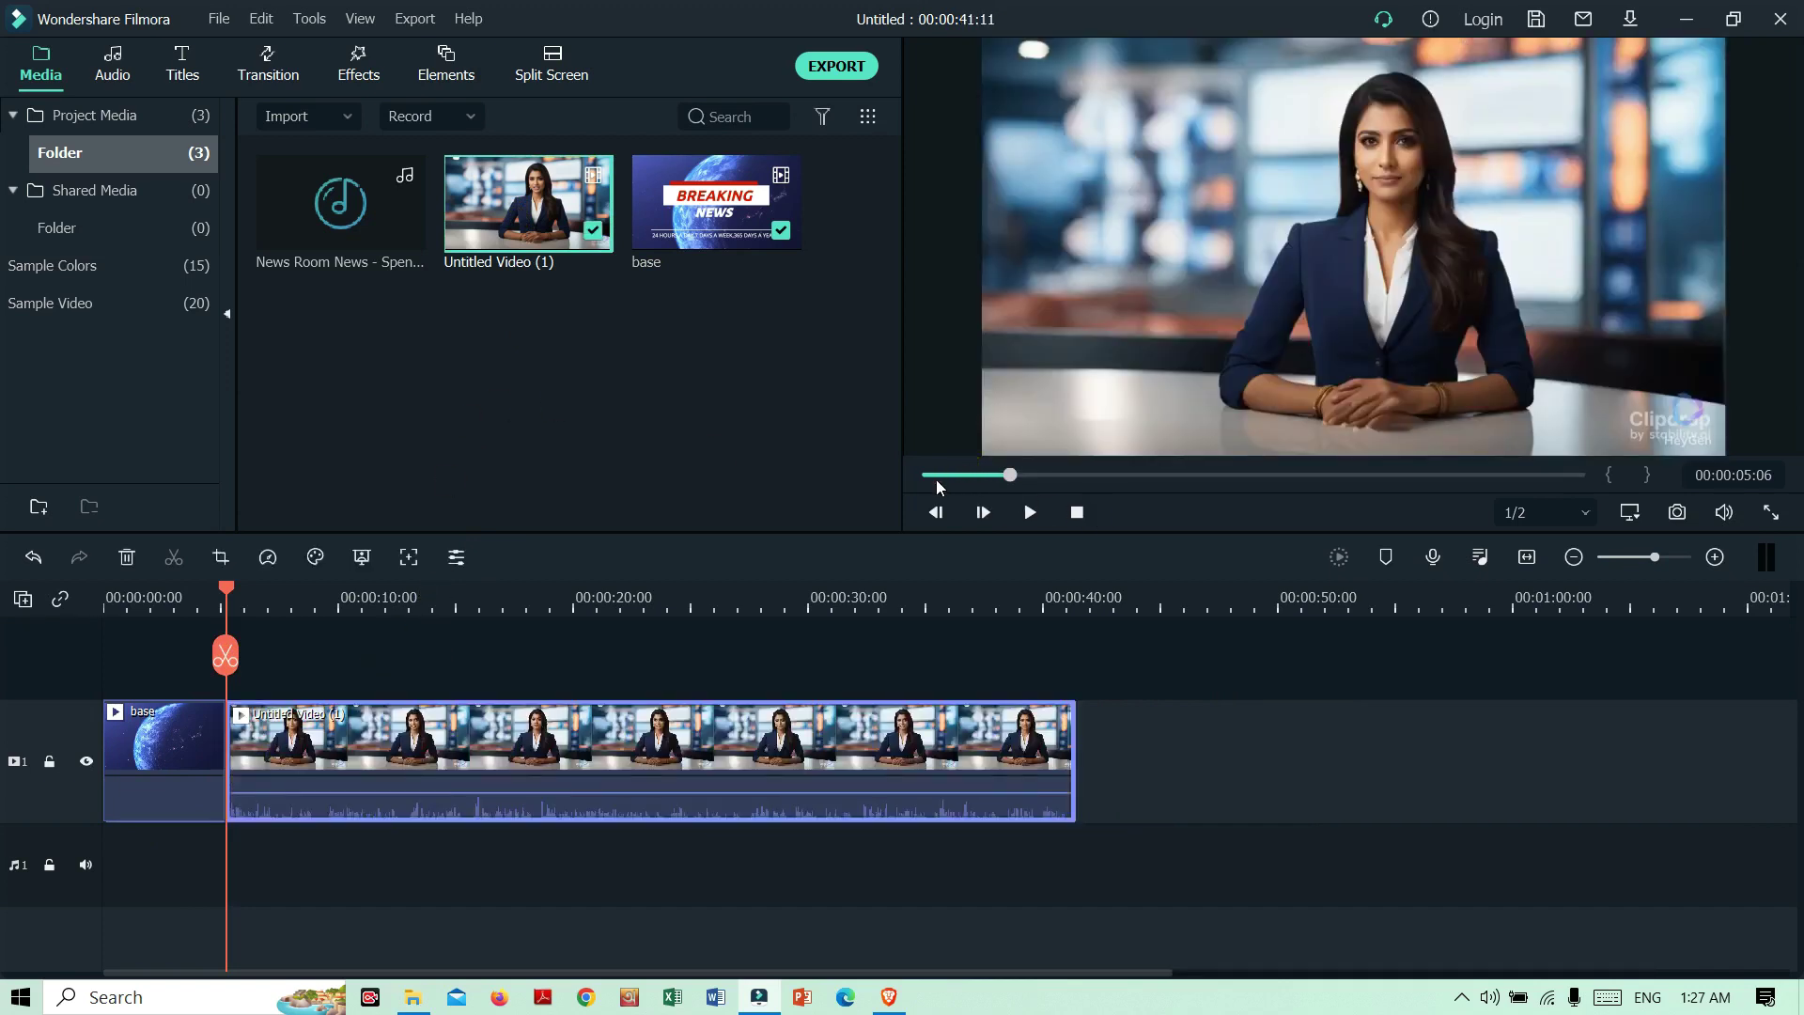
Add News Room News - Spence at the start of audio track 1, lower its volume to about -15 dB, and play the opening
drag(936, 480, 927, 468)
drag(352, 212, 113, 845)
drag(286, 865, 288, 887)
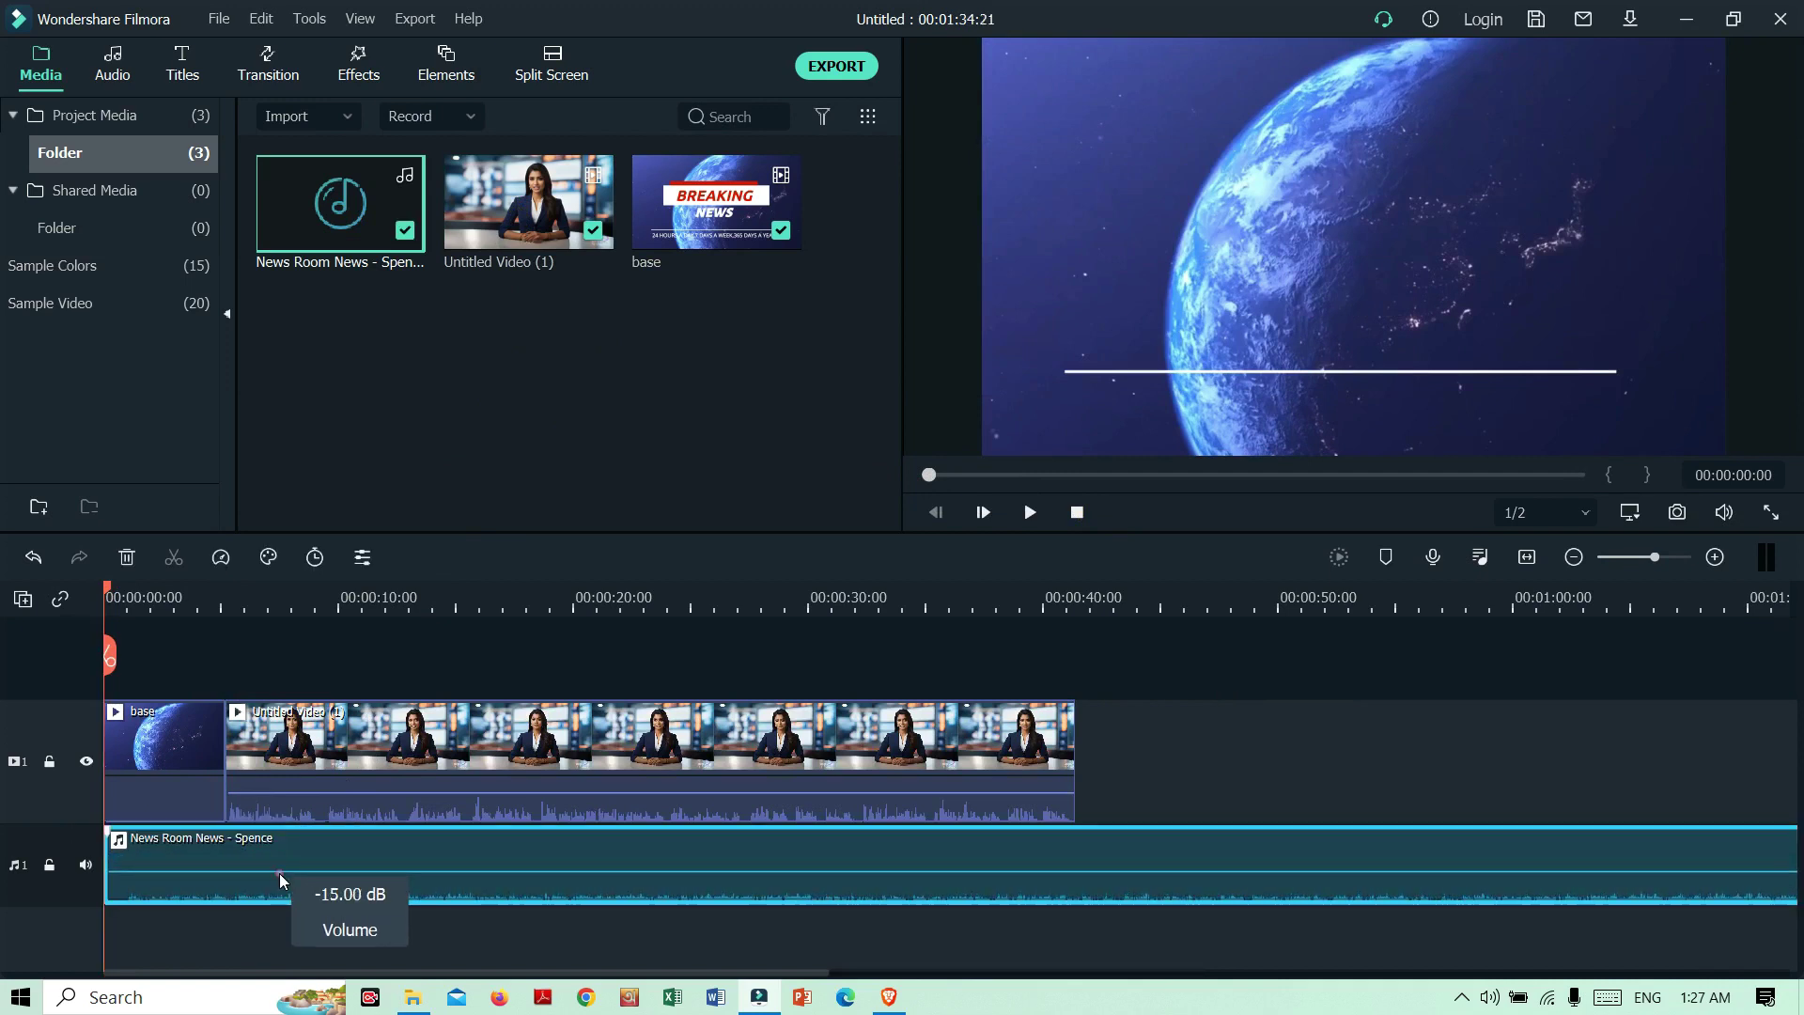
click(1031, 512)
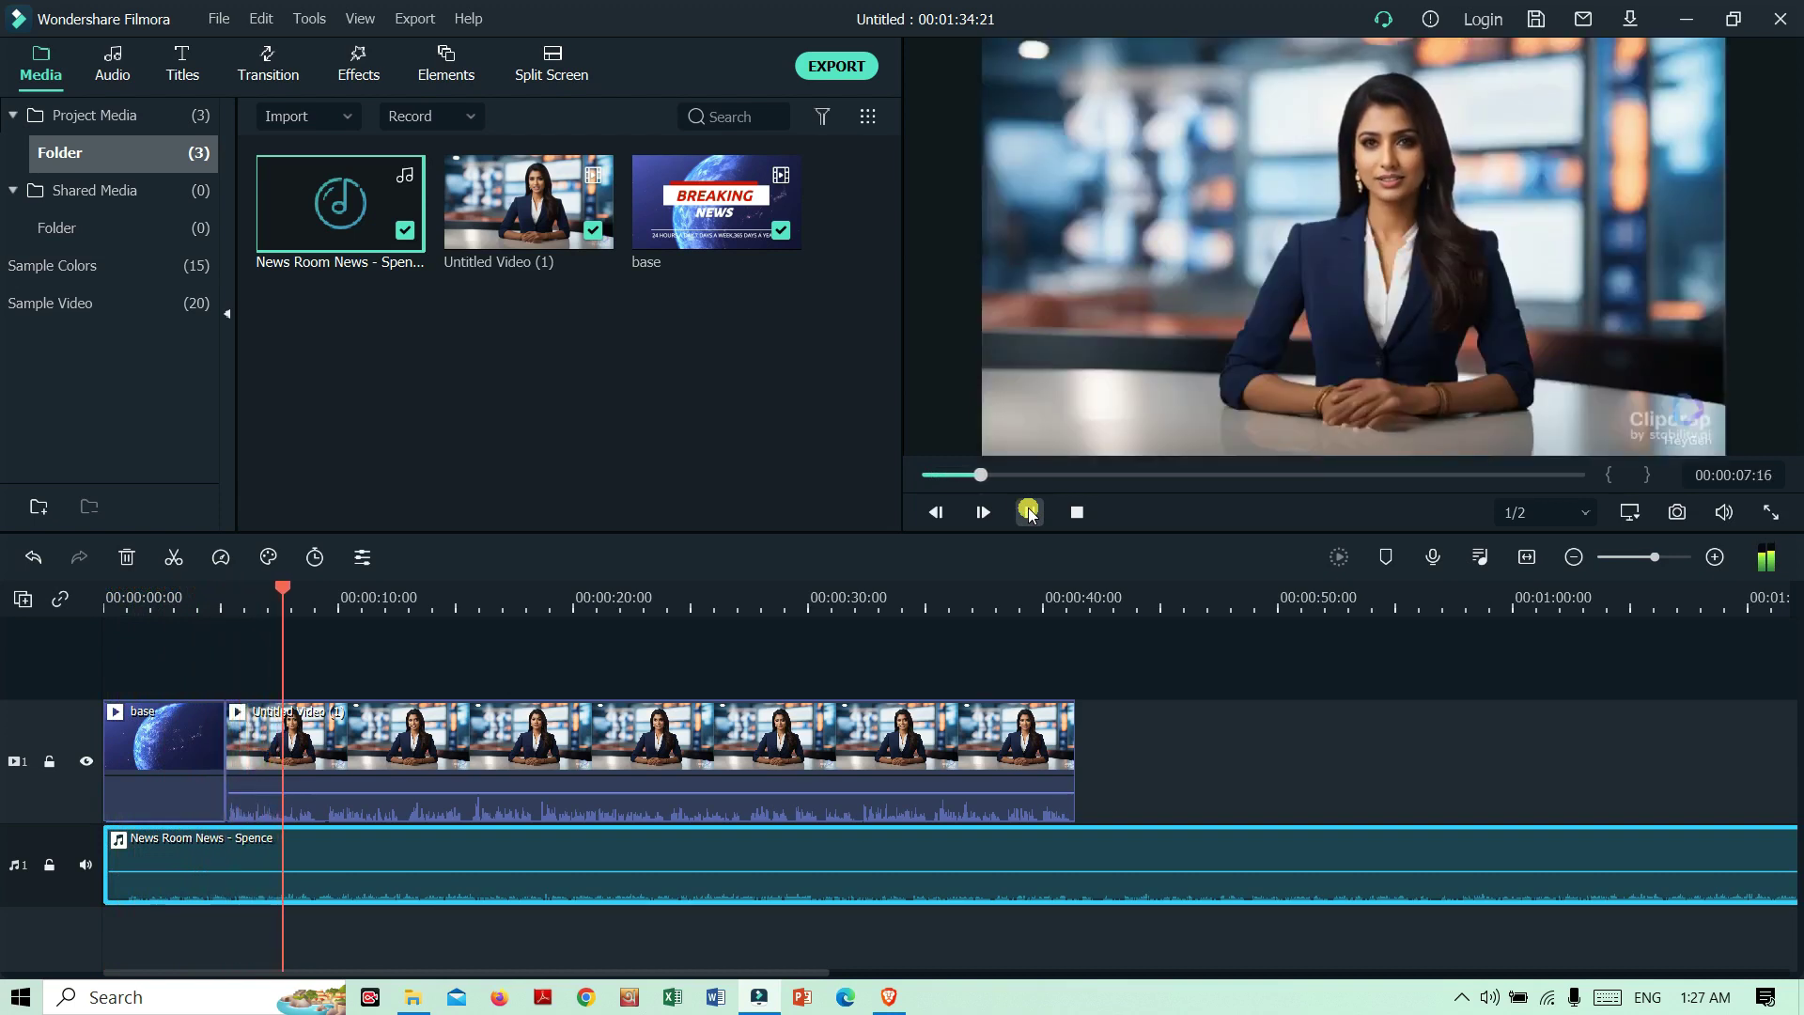
click(1029, 512)
Split the News Room News music at 00:00:05:05 where the base clip ends, and lower the volume of the second part
drag(299, 655, 236, 658)
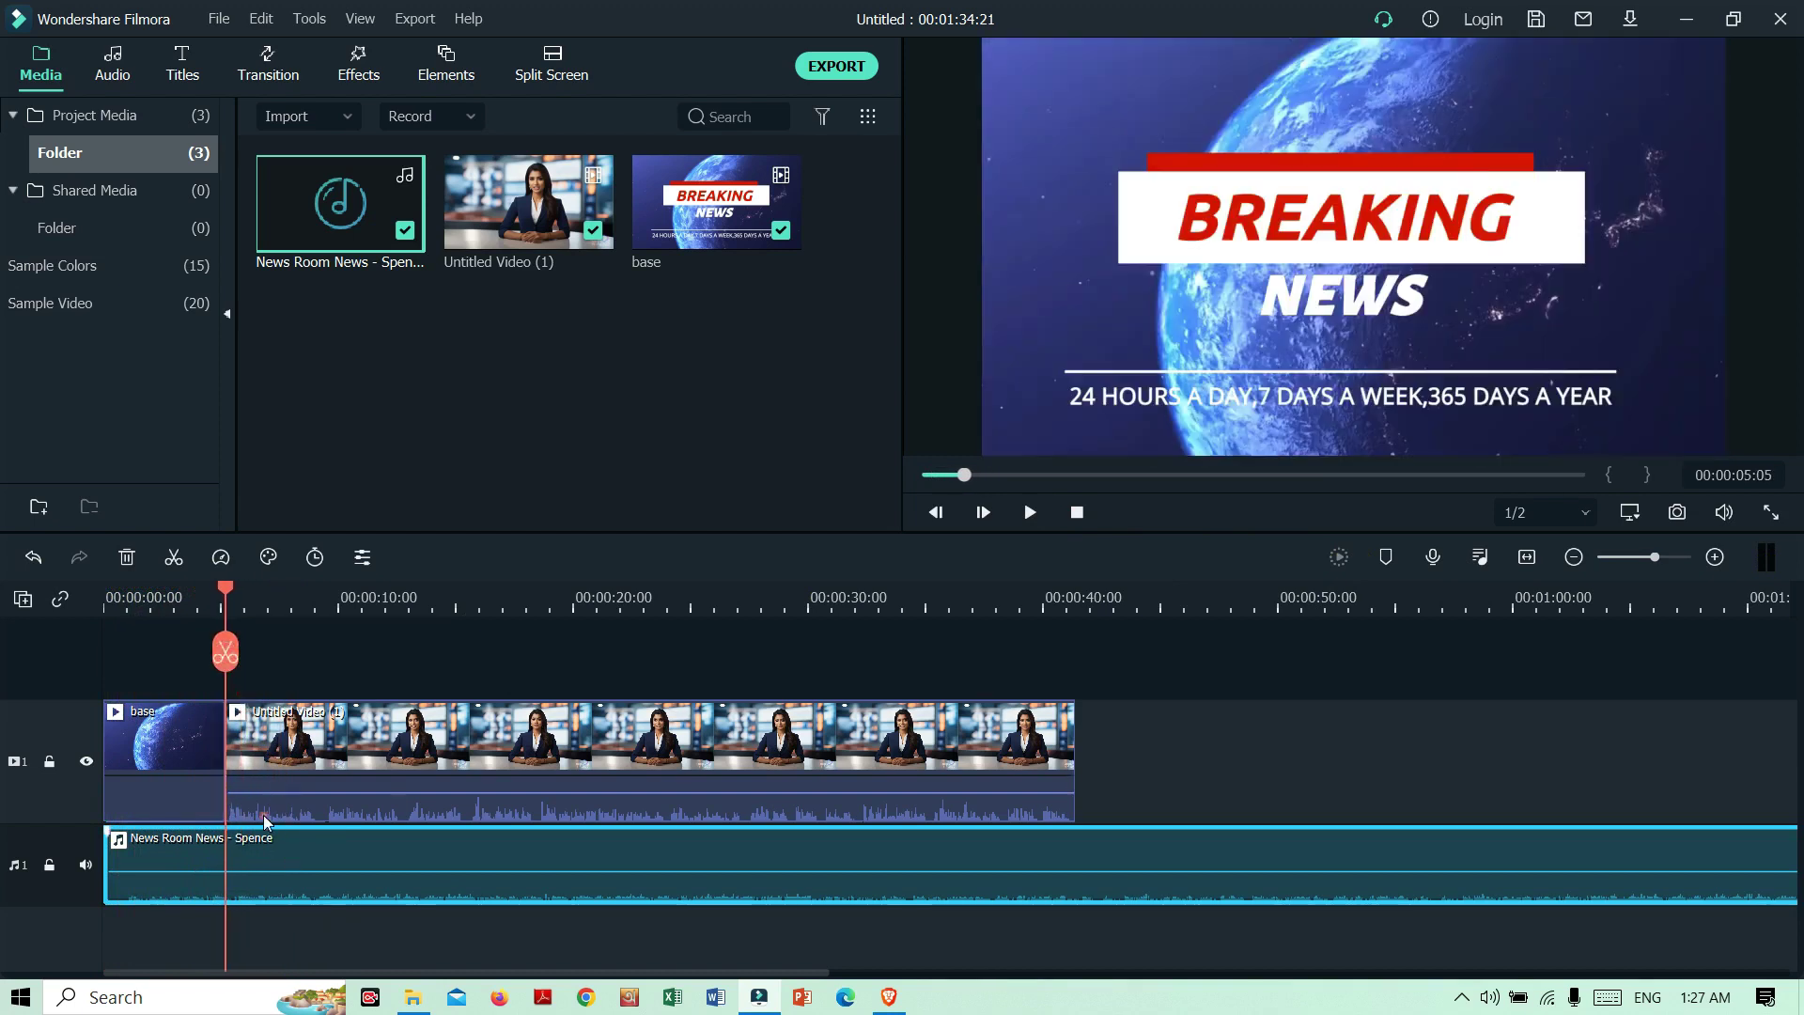
click(225, 652)
drag(260, 879, 259, 890)
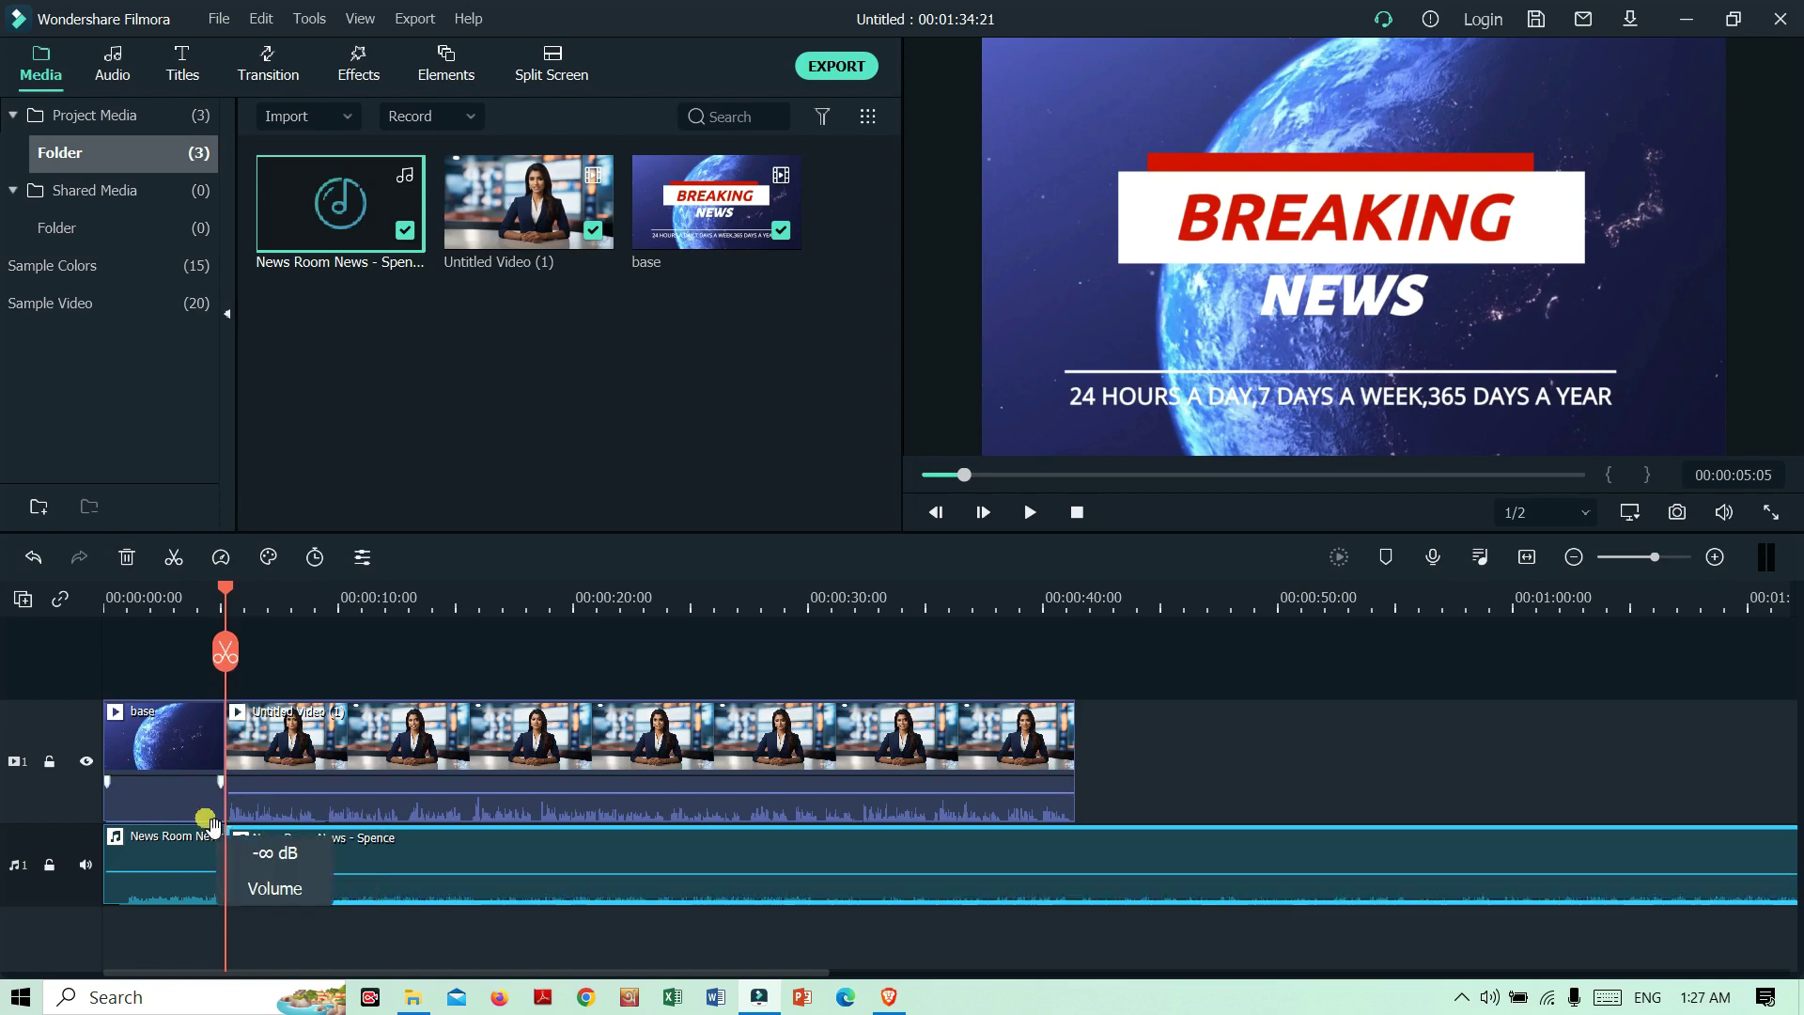
Add a fade-out to the end of the first music segment and play the edit from about 00:00:03:15
drag(232, 833, 193, 833)
drag(224, 669, 188, 649)
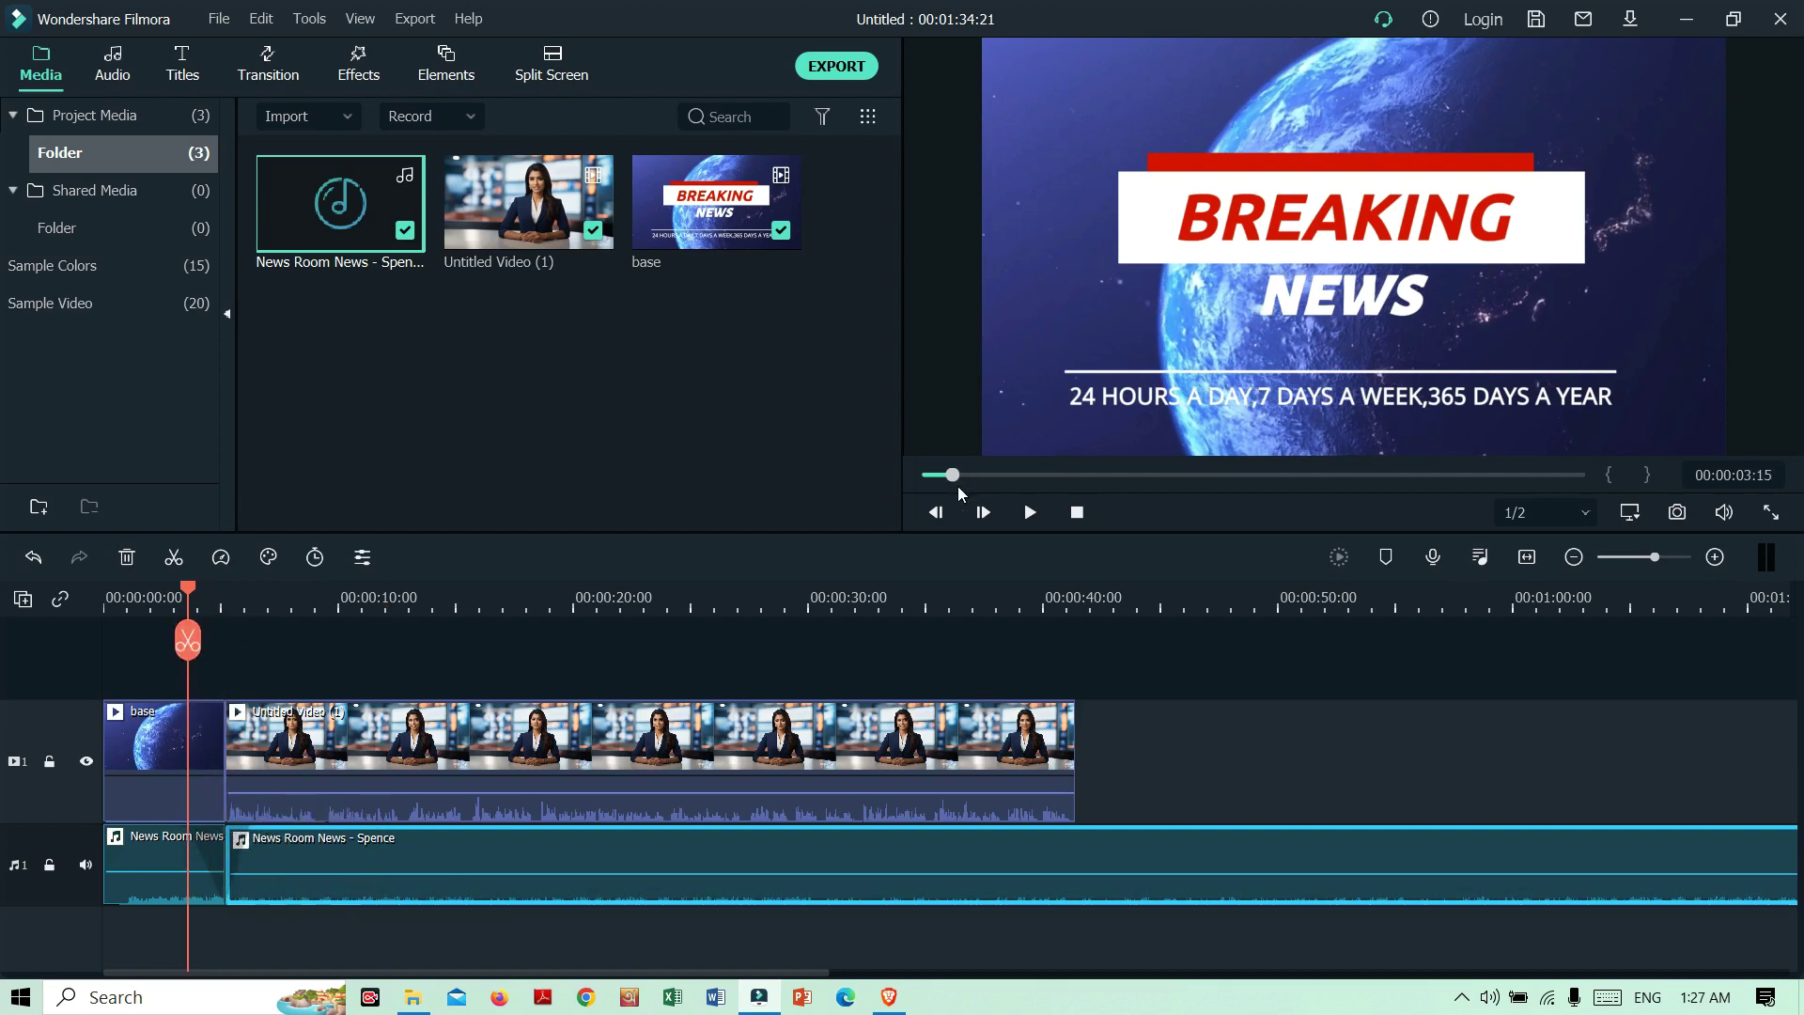
click(1027, 513)
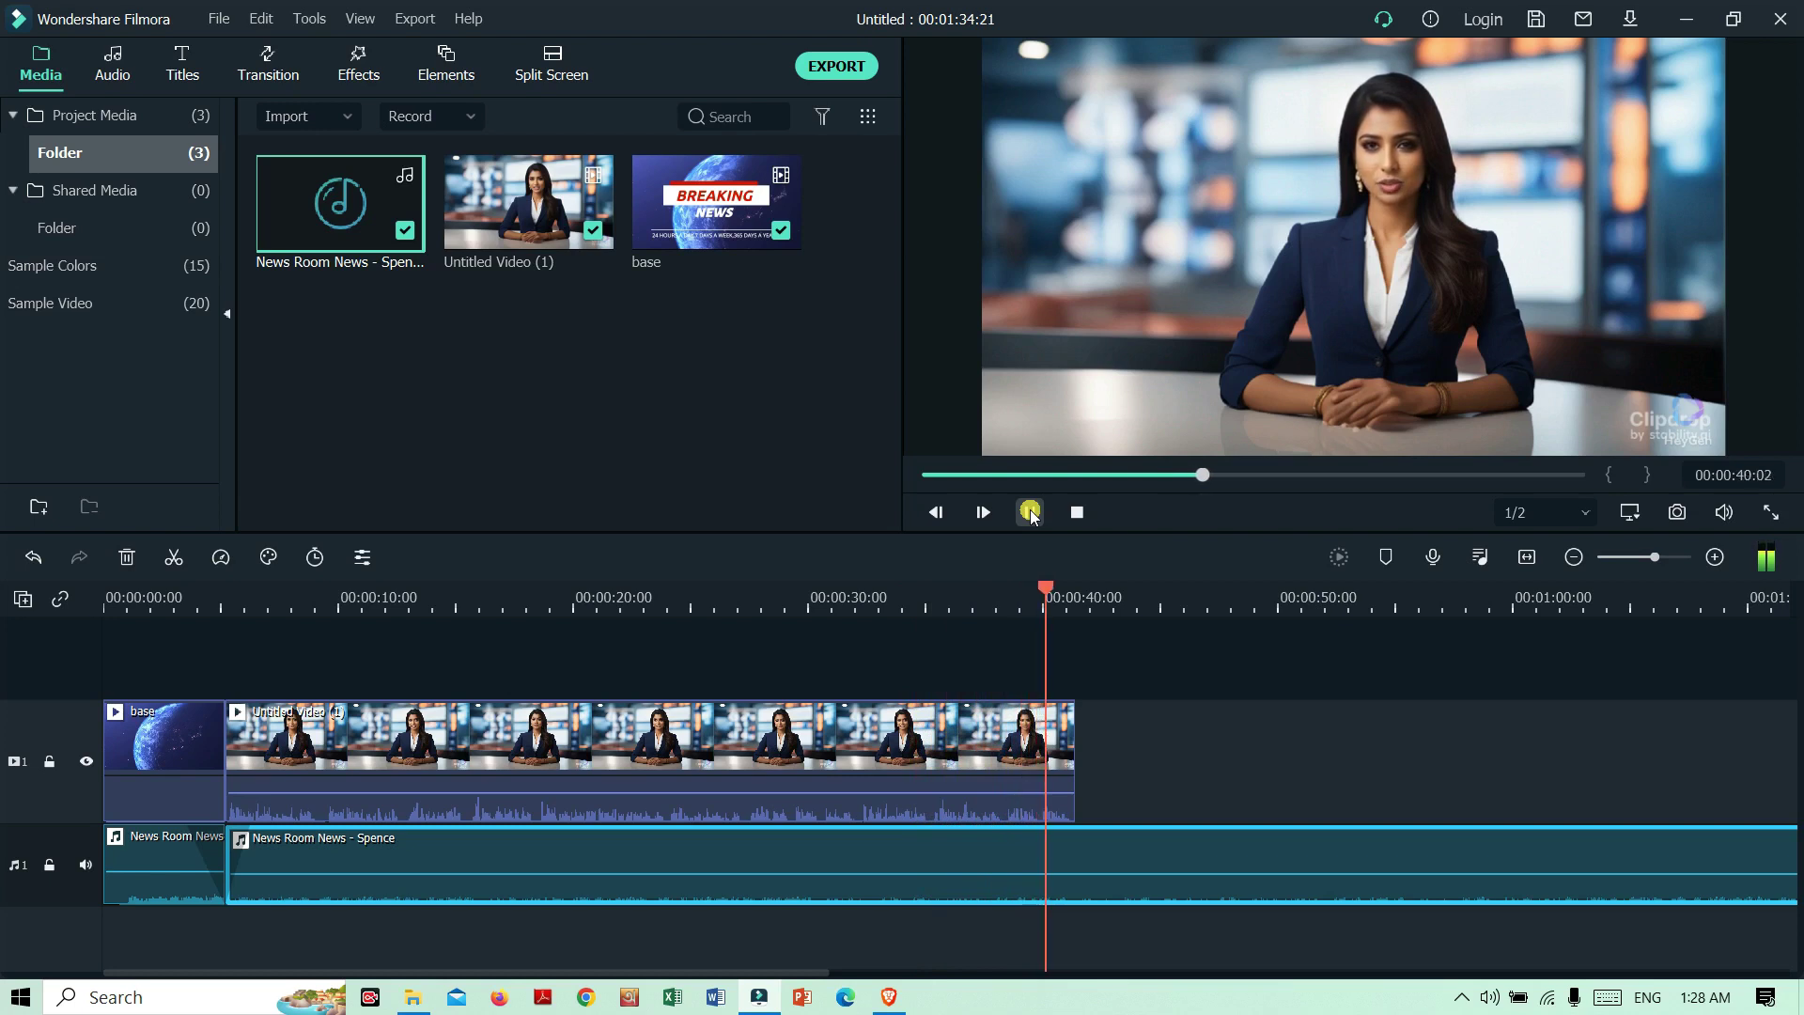
click(1031, 513)
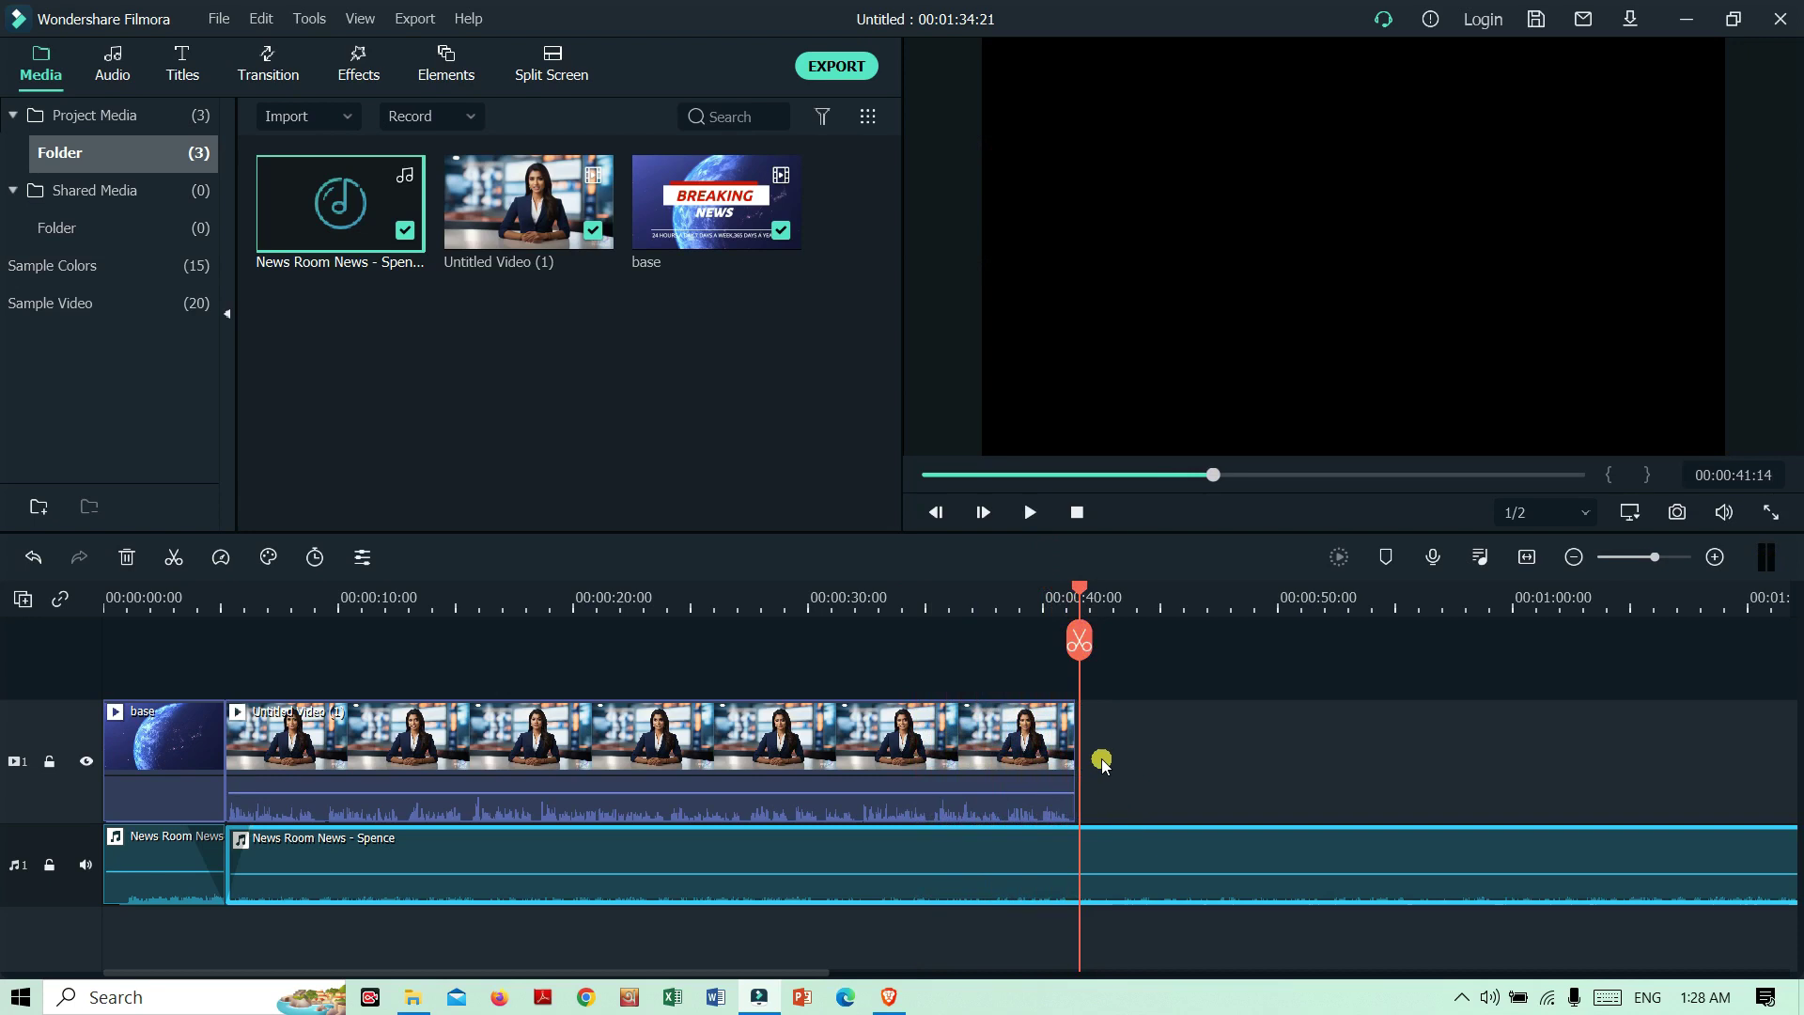
Split the music at the end of the anchor video, at about 00:00:41:08, and delete the excess audio
drag(1083, 643, 1085, 645)
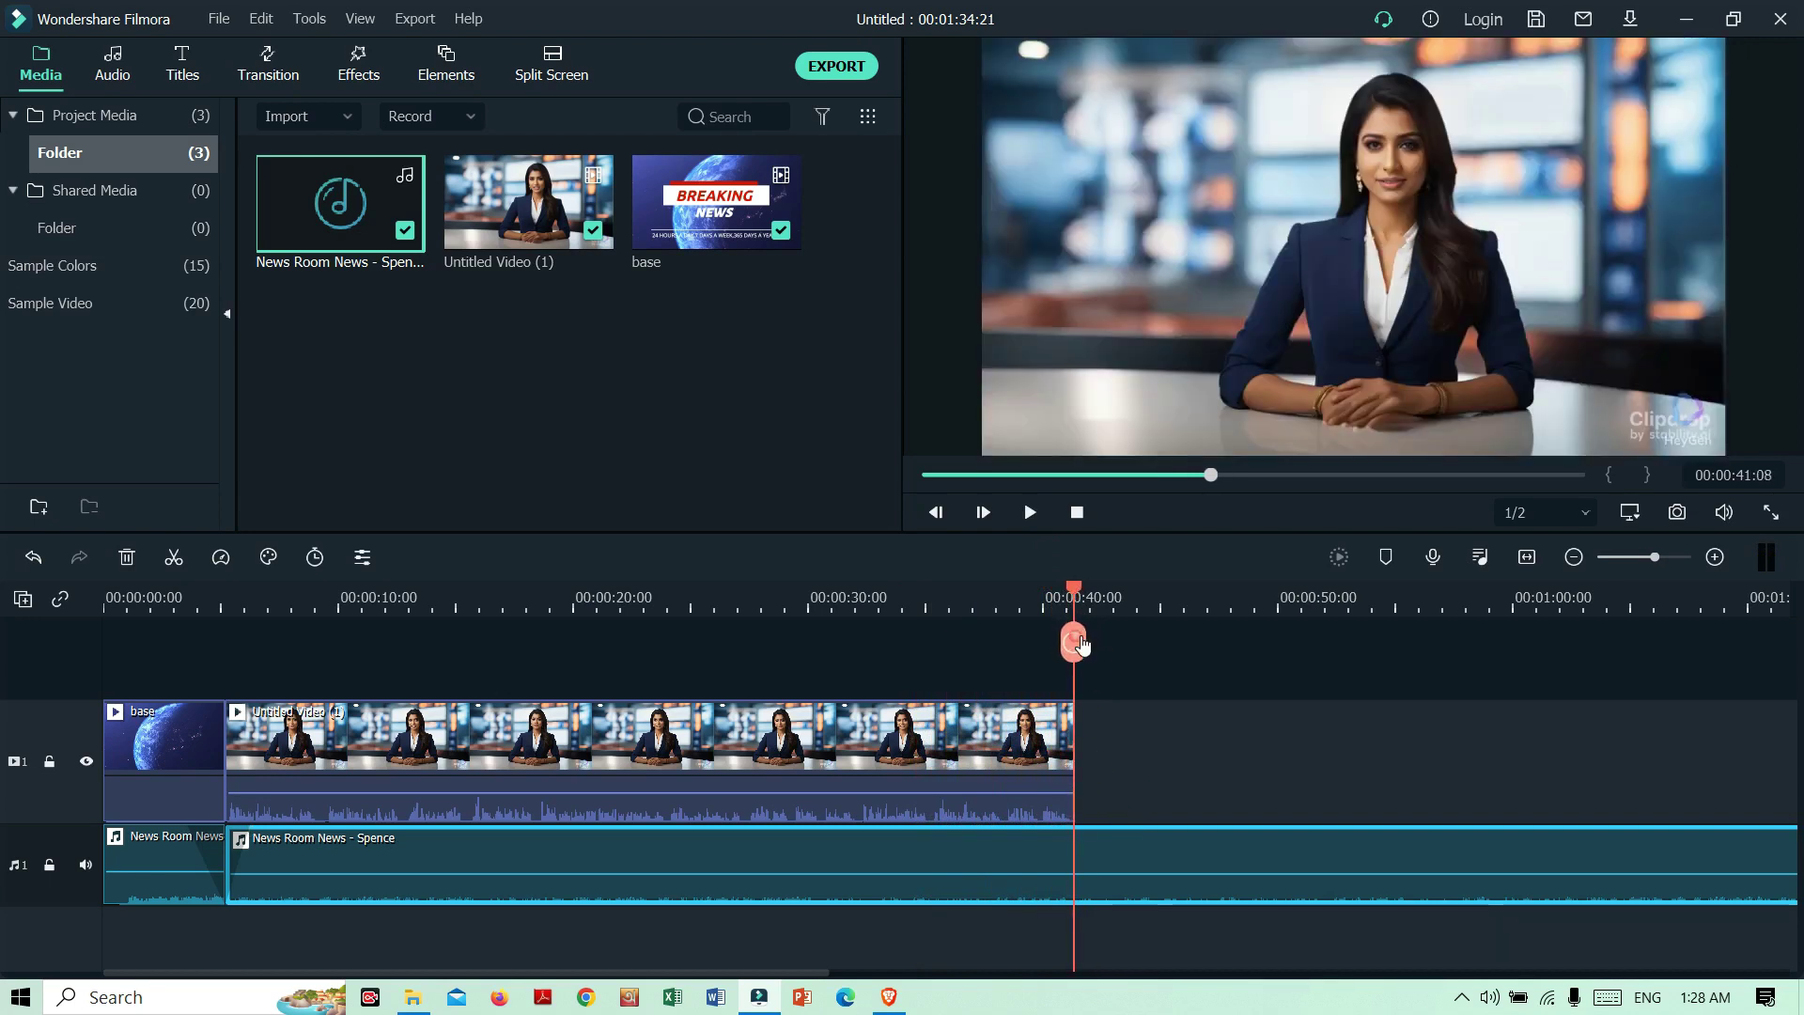
click(1091, 652)
click(1170, 850)
key(Delete)
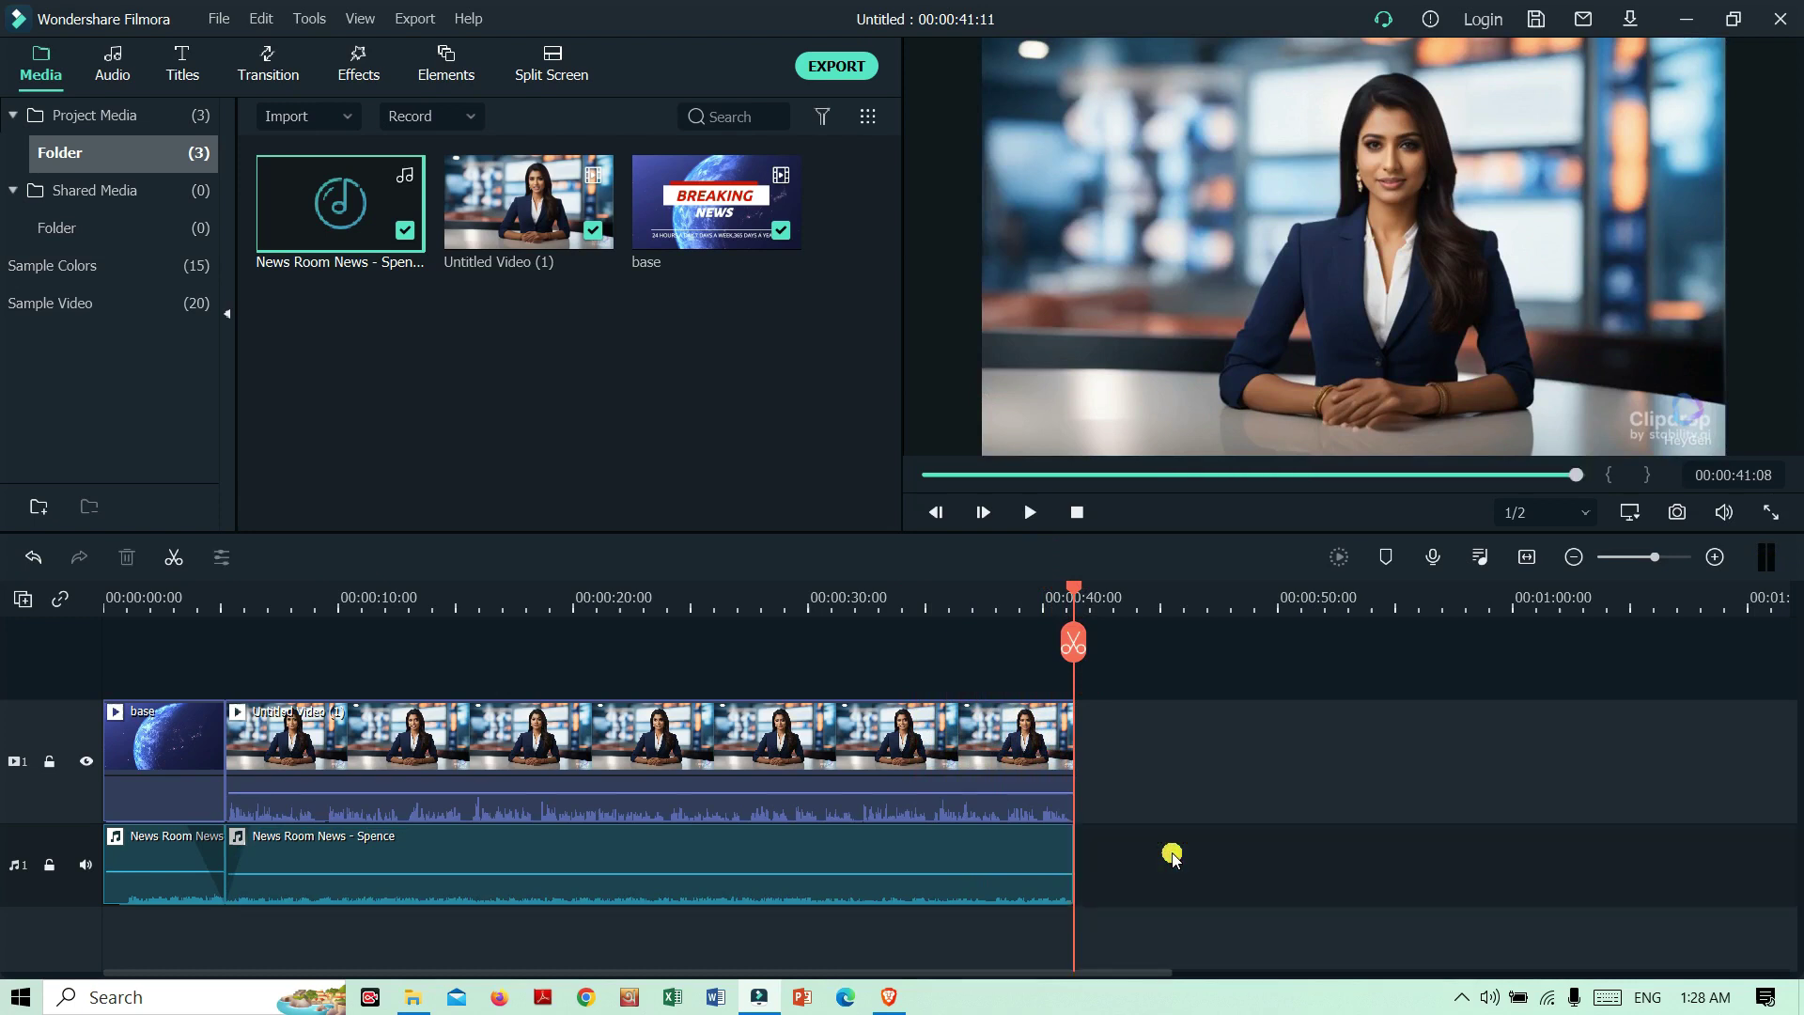